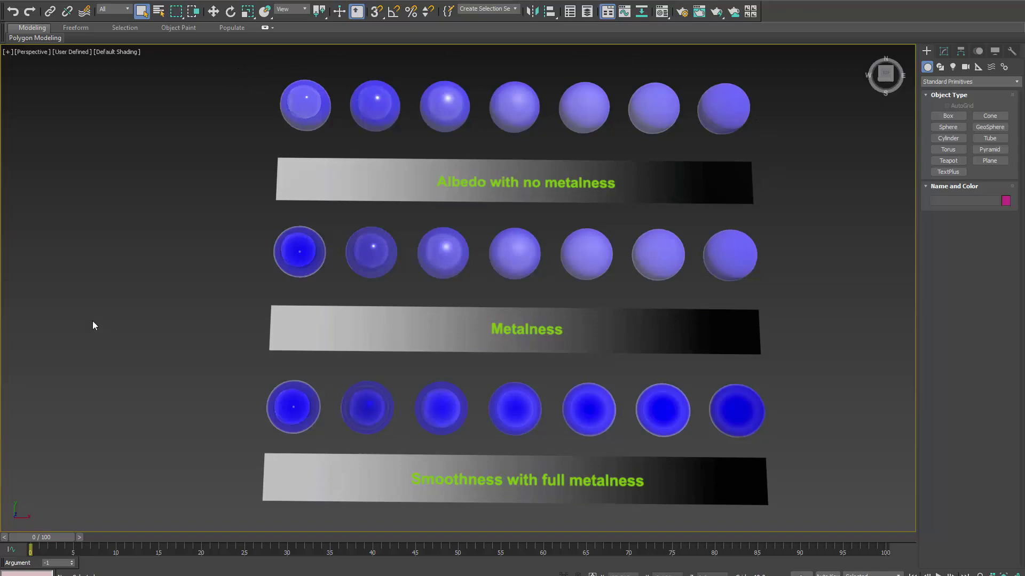
# - Examine the reflections and highlight on the first spheres of the "Albedo with no metalness" row up close
pyautogui.hotkey('ctrl', 'a')
pyautogui.click(269, 331)
pyautogui.moveTo(274, 131); pyautogui.dragTo(440, 263, button='middle')
pyautogui.scroll(6, 484, 251)
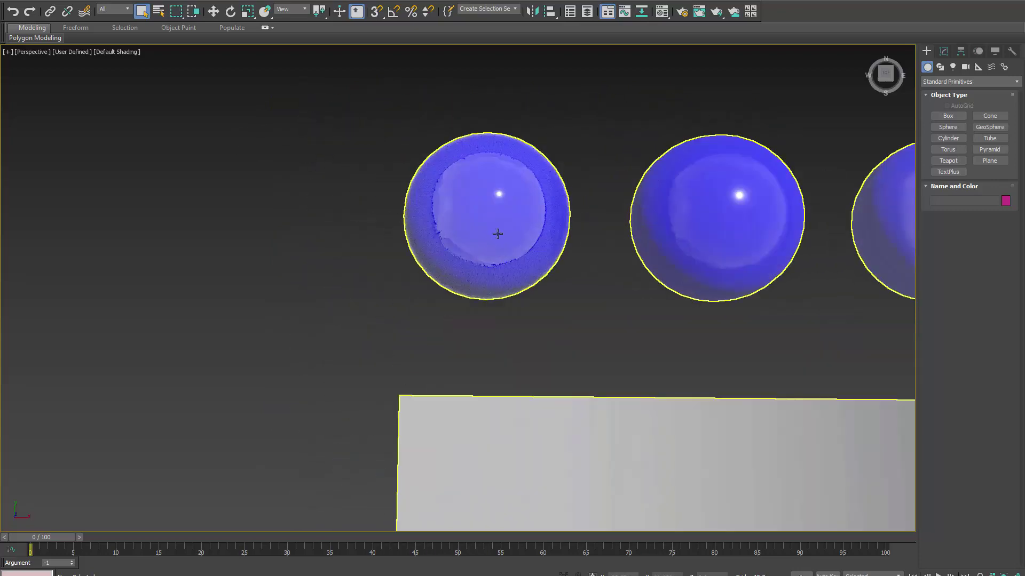
pyautogui.scroll(2, 497, 234)
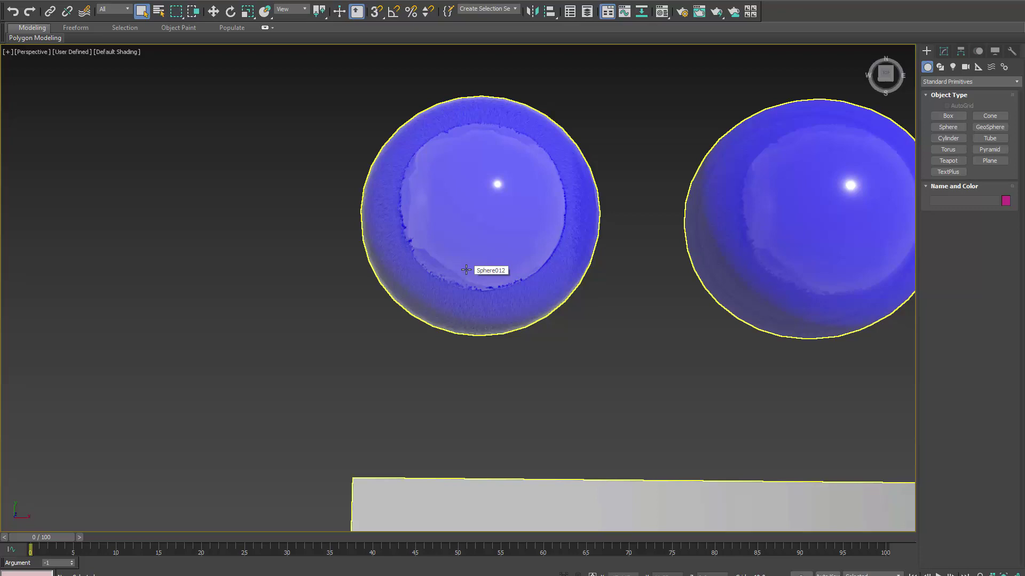
pyautogui.moveTo(818, 263); pyautogui.dragTo(594, 283, button='middle')
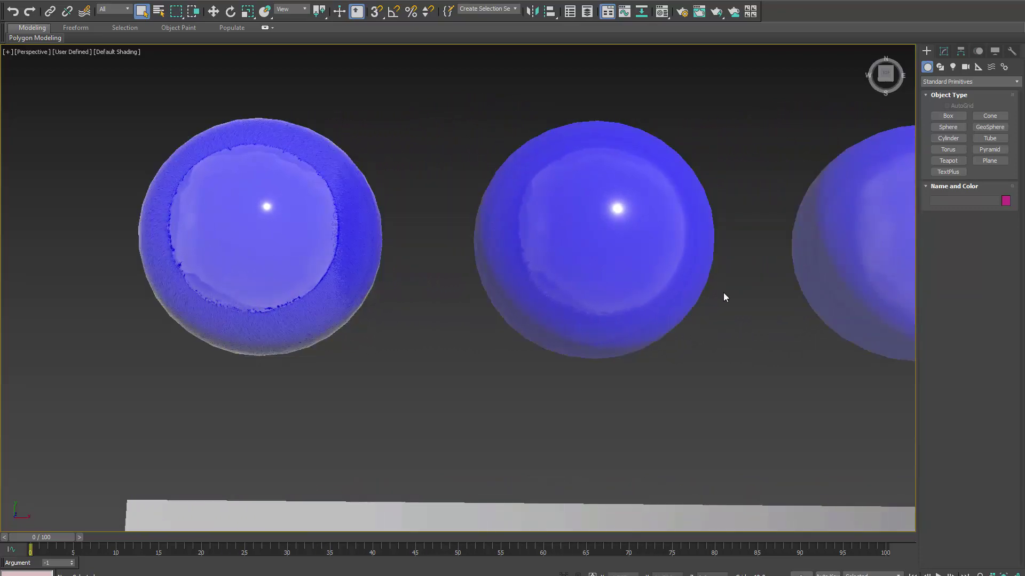
pyautogui.moveTo(281, 293); pyautogui.dragTo(417, 275, button='middle')
pyautogui.scroll(2, 455, 258)
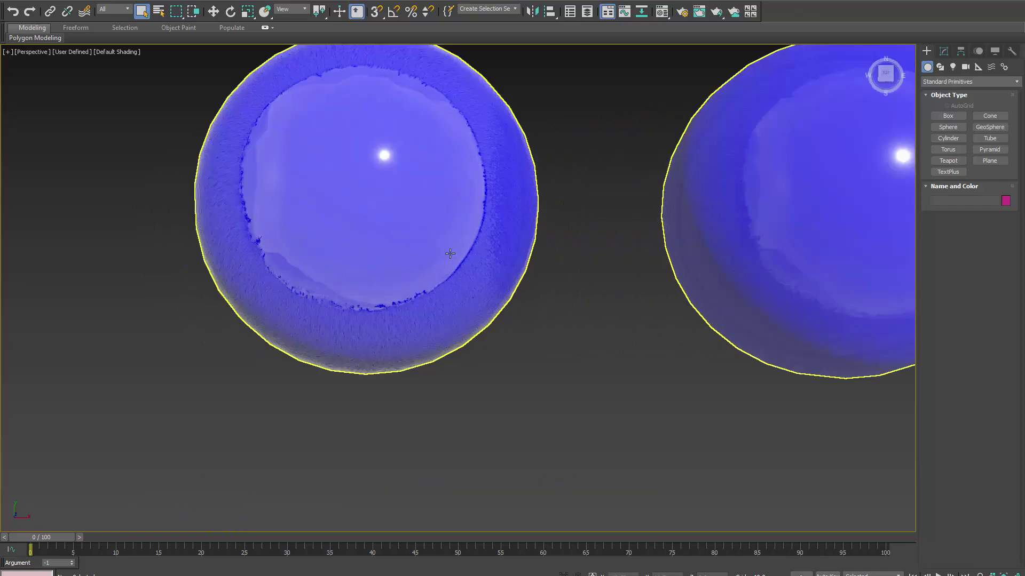
pyautogui.moveTo(536, 224); pyautogui.dragTo(527, 279, button='middle')
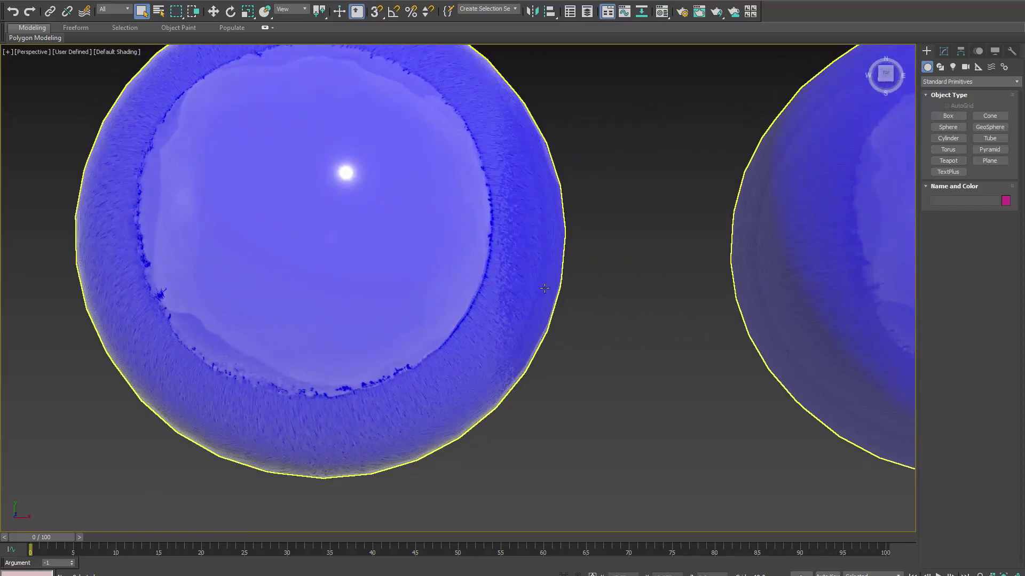
# - Inspect the remaining spheres along the "Albedo with no metalness" row, comparing how their highlights change toward the dark end
pyautogui.scroll(-1, 640, 266)
pyautogui.scroll(-3, 640, 266)
pyautogui.moveTo(725, 338); pyautogui.dragTo(263, 327, button='middle')
pyautogui.moveTo(641, 322); pyautogui.dragTo(494, 312, button='middle')
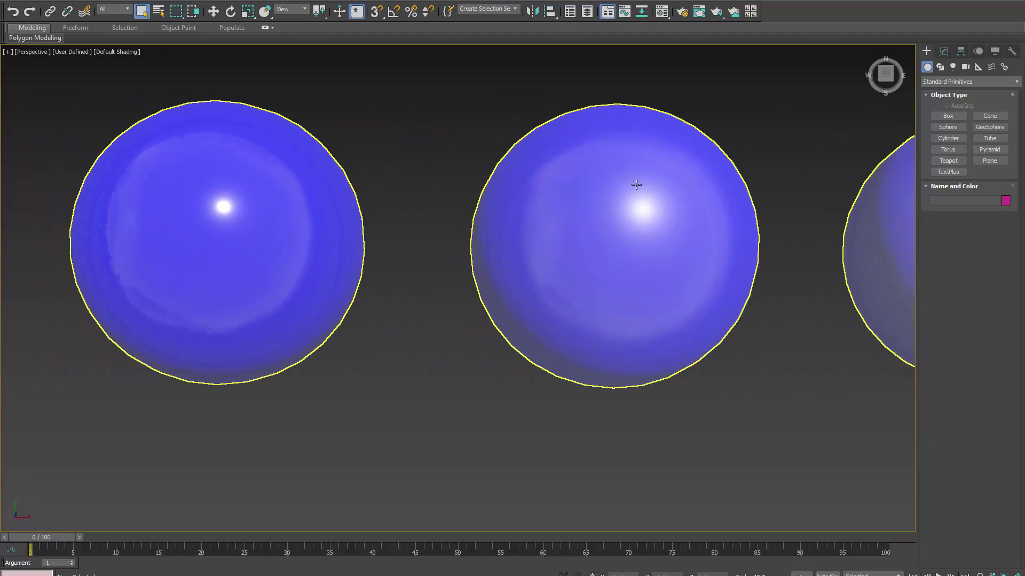
pyautogui.moveTo(690, 278); pyautogui.dragTo(280, 290, button='middle')
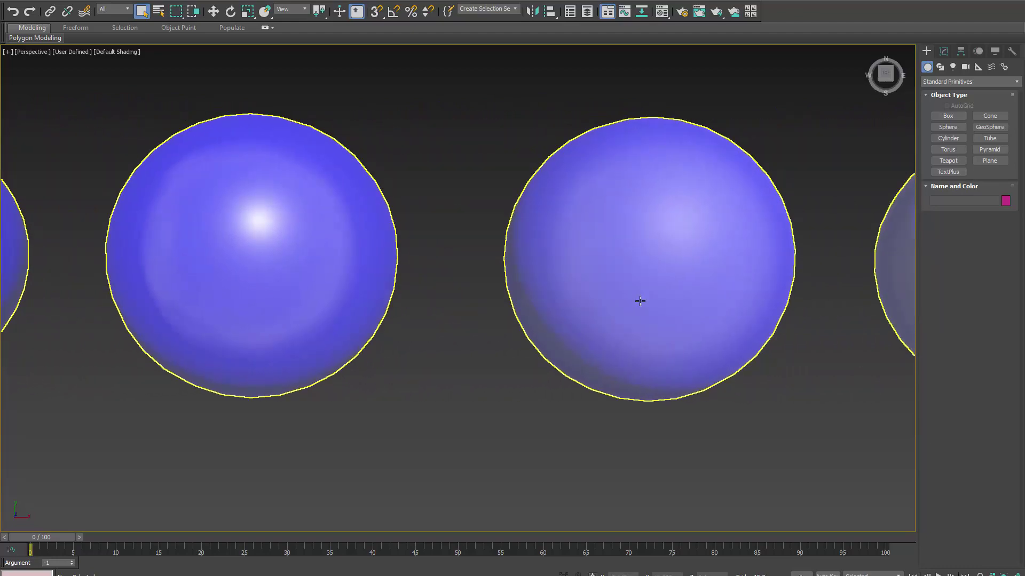
pyautogui.moveTo(641, 300); pyautogui.dragTo(195, 293, button='middle')
pyautogui.moveTo(534, 314); pyautogui.dragTo(153, 293, button='middle')
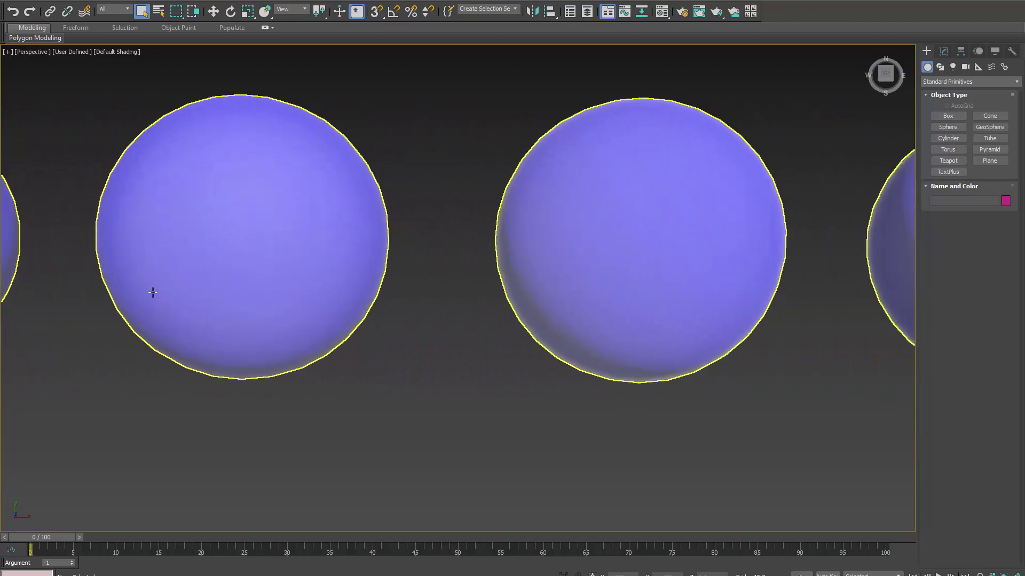
pyautogui.moveTo(454, 297); pyautogui.dragTo(373, 299, button='middle')
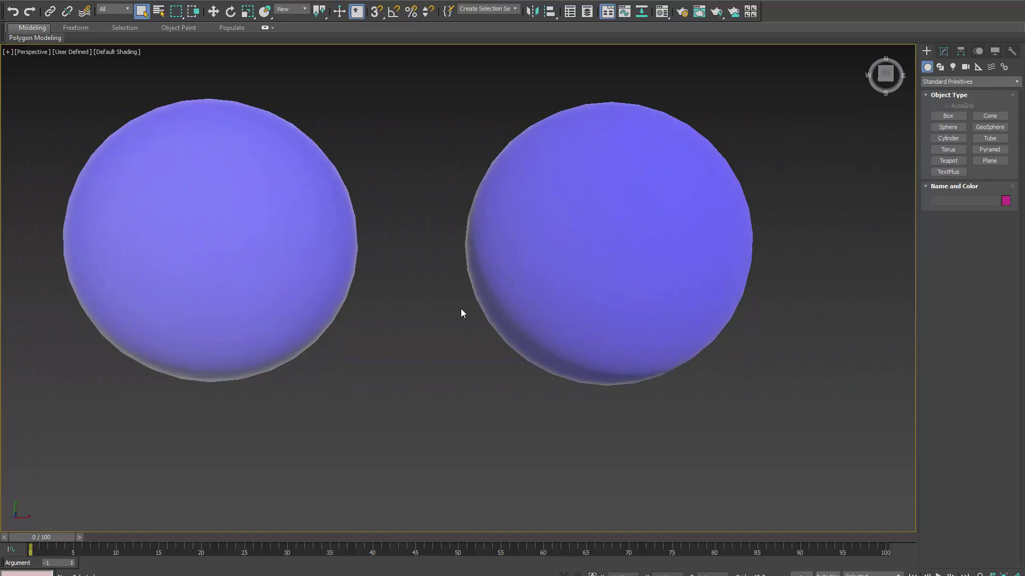
pyautogui.scroll(-6, 460, 308)
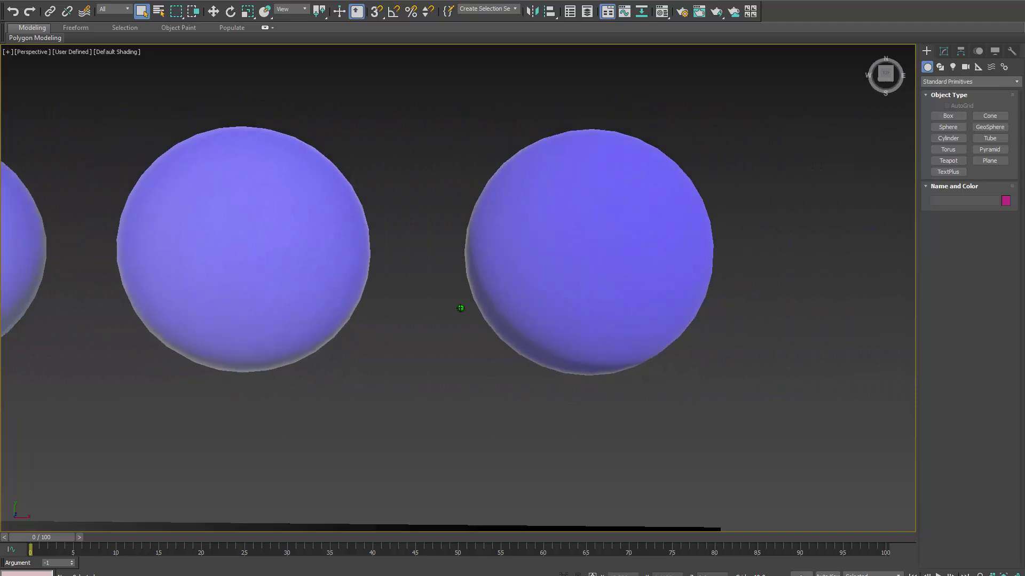
pyautogui.scroll(-5, 454, 483)
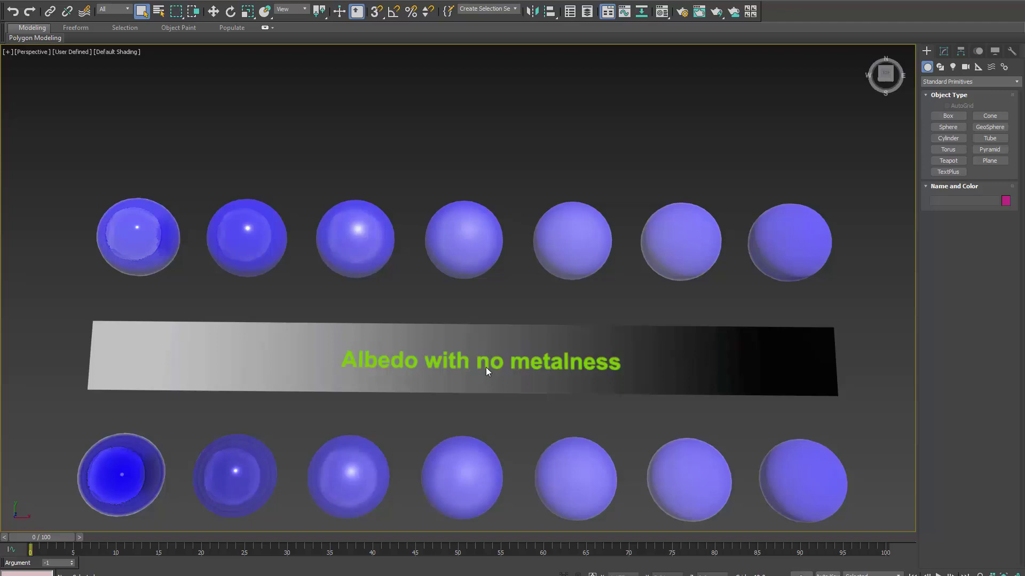
# - Compare the spheres of the "Metalness" row with the "Albedo with no metalness" row above along their gradient bars
pyautogui.moveTo(462, 428); pyautogui.dragTo(481, 281, button='middle')
pyautogui.hotkey('ctrl', 'a')
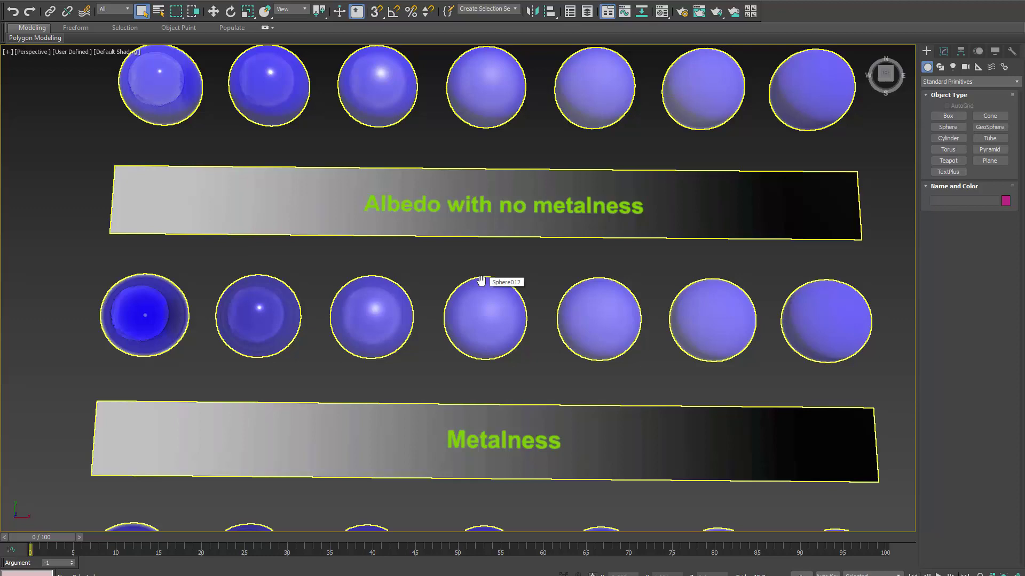
pyautogui.click(95, 268)
pyautogui.hotkey('ctrl', 'a')
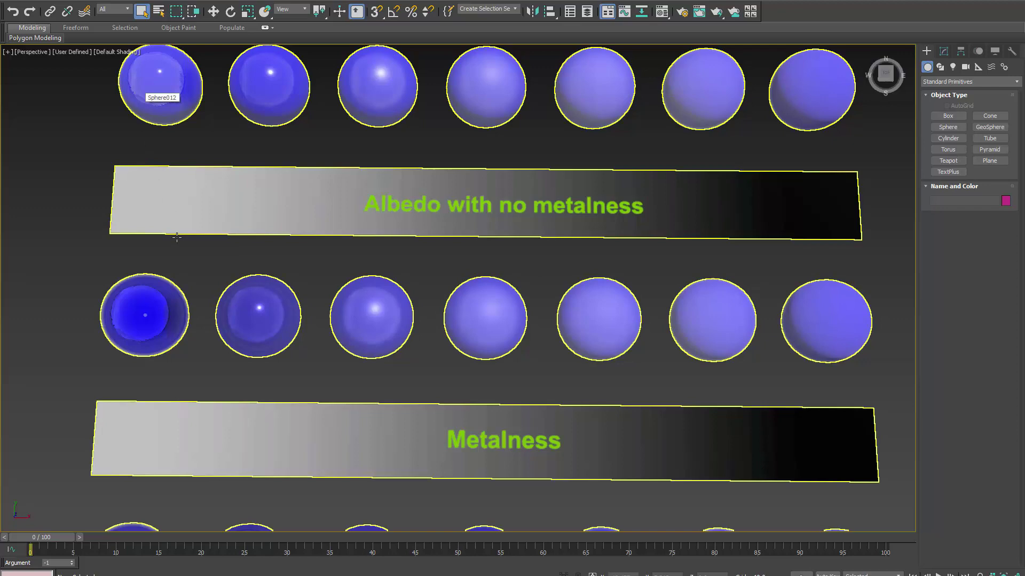
pyautogui.click(156, 359)
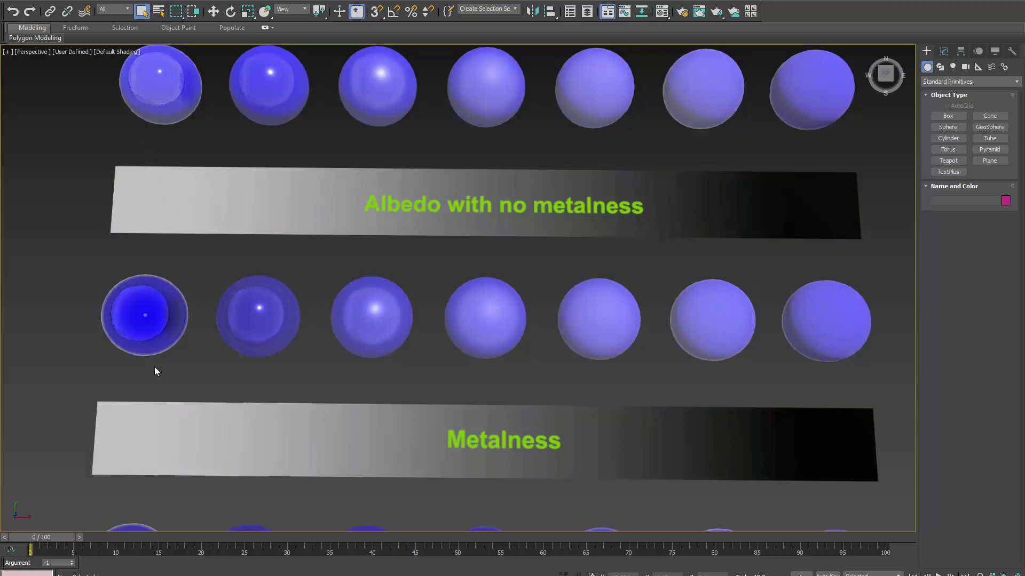
pyautogui.hotkey('ctrl', 'a')
pyautogui.click(761, 334)
pyautogui.hotkey('ctrl', 'a')
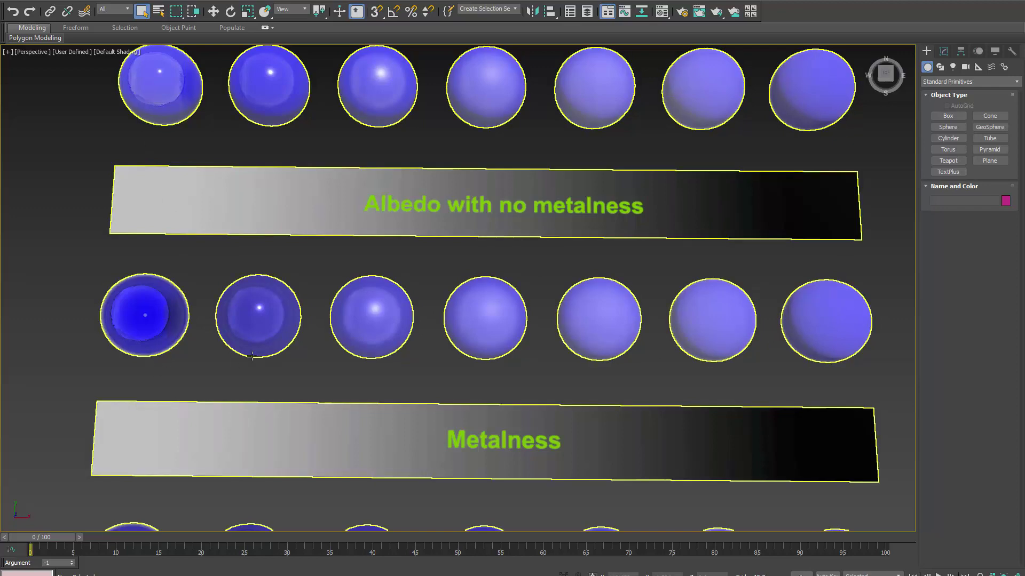
pyautogui.click(672, 361)
pyautogui.hotkey('ctrl', 'a')
pyautogui.click(741, 112)
pyautogui.hotkey('ctrl', 'a')
pyautogui.click(443, 264)
pyautogui.keyDown('alt'); pyautogui.moveTo(443, 264); pyautogui.dragTo(447, 249, button='middle'); pyautogui.keyUp('alt')
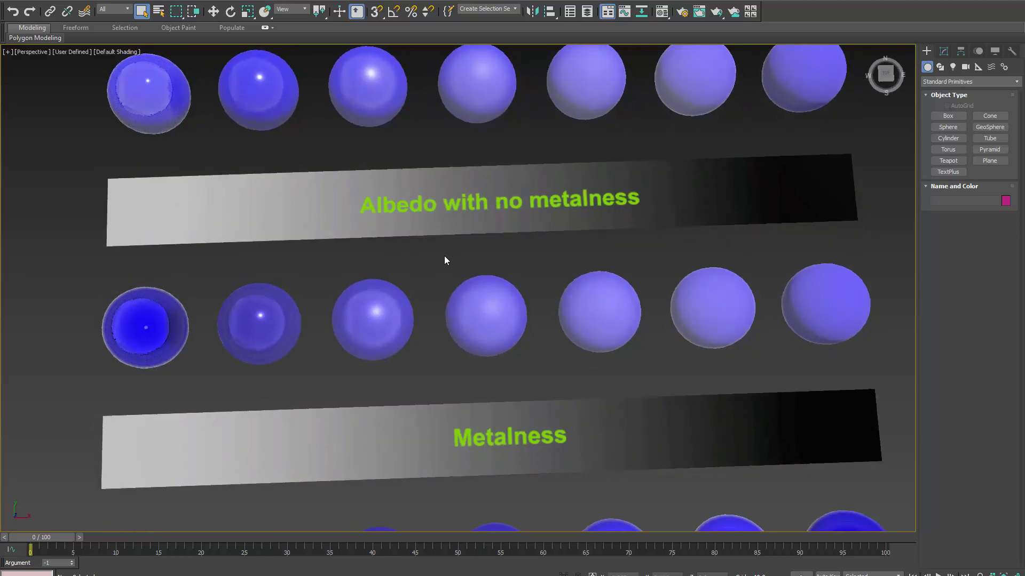
pyautogui.keyDown('alt'); pyautogui.moveTo(430, 327); pyautogui.dragTo(378, 331, button='middle'); pyautogui.keyUp('alt')
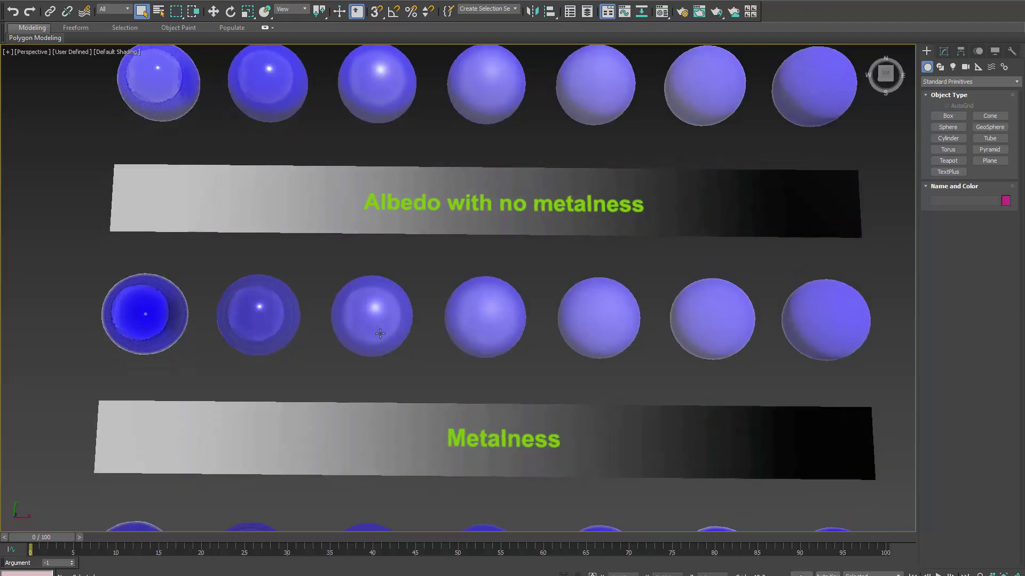
pyautogui.click(141, 261)
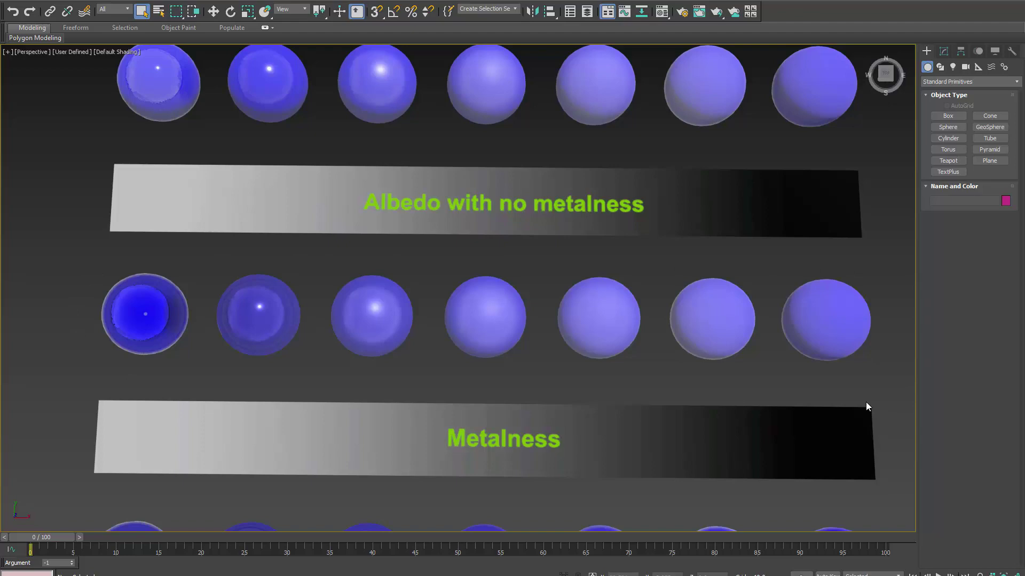
# - Compare the first "Metalness" sphere up close with the first "Albedo with no metalness" sphere, checking reflections and colour
pyautogui.hotkey('ctrl', 'a')
pyautogui.moveTo(203, 347); pyautogui.dragTo(449, 324, button='middle')
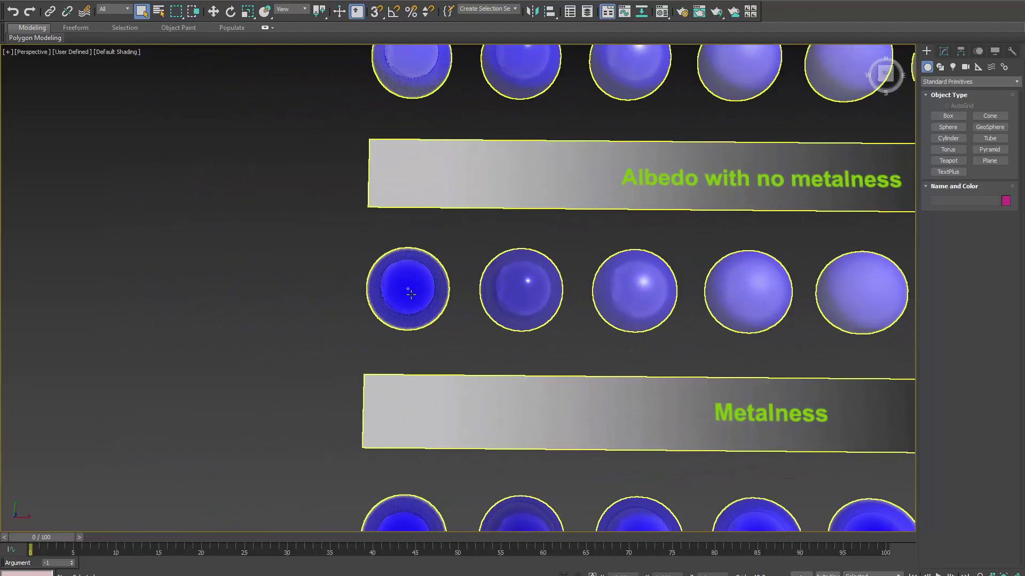
pyautogui.scroll(8, 407, 289)
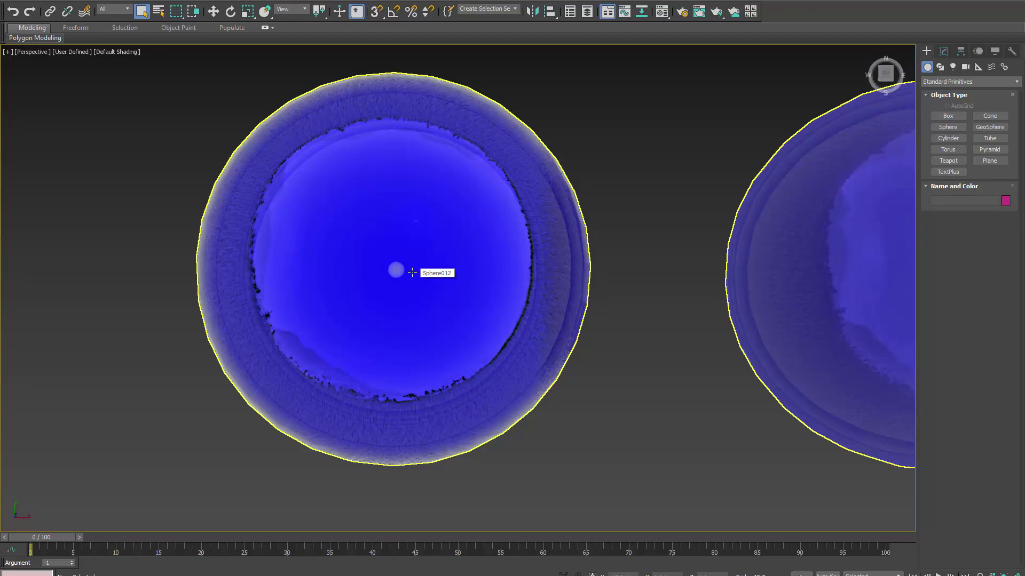
pyautogui.scroll(-6, 539, 134)
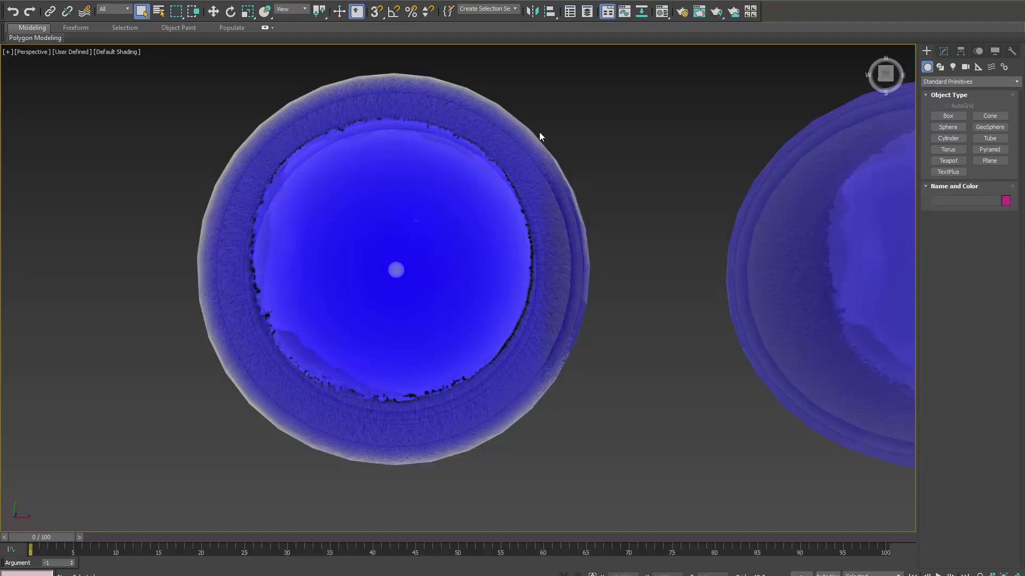
pyautogui.moveTo(520, 465); pyautogui.dragTo(519, 428, button='middle')
pyautogui.scroll(8, 538, 224)
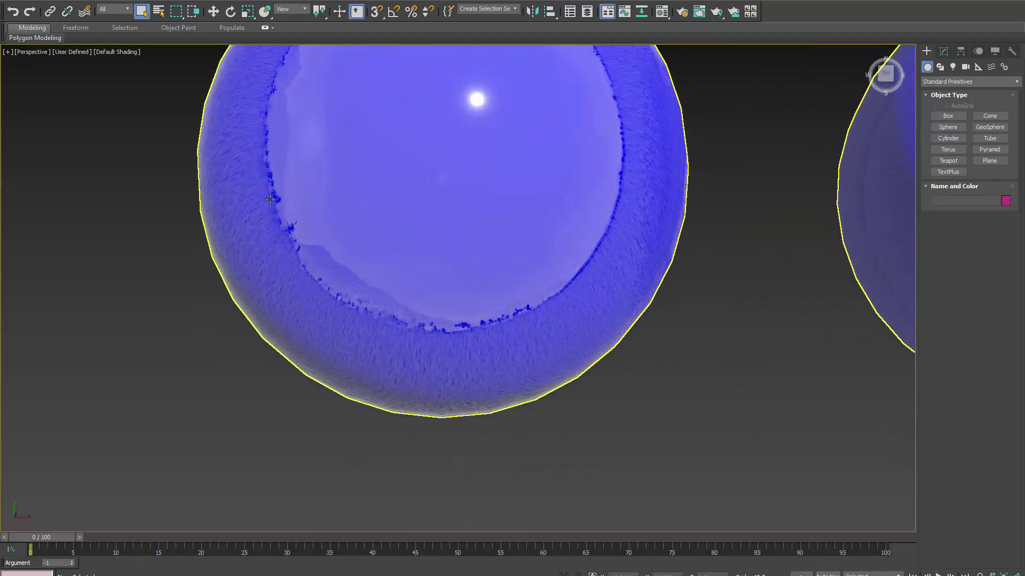
pyautogui.moveTo(263, 191); pyautogui.dragTo(289, 232, button='middle')
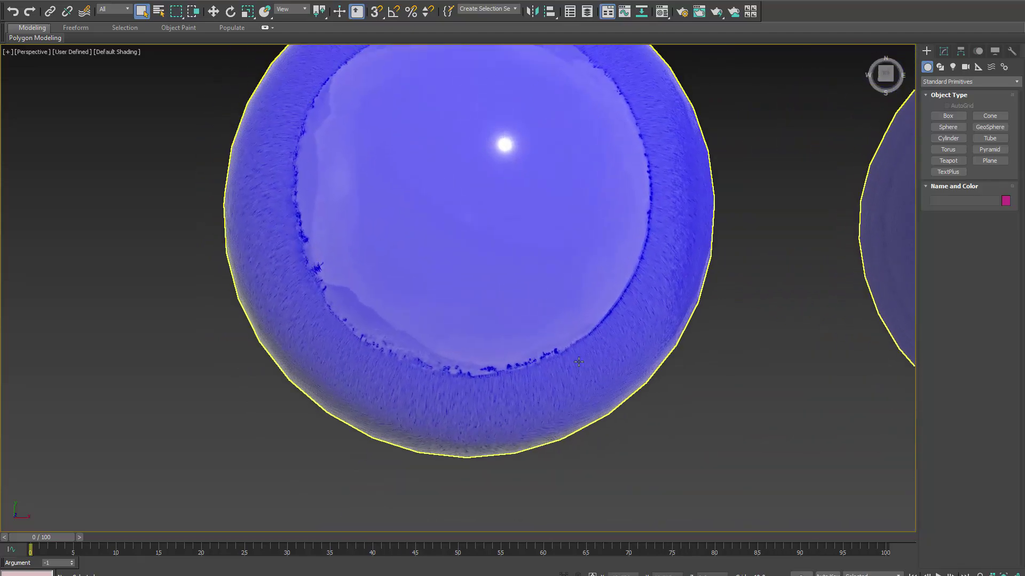
pyautogui.scroll(-7, 580, 363)
pyautogui.moveTo(551, 403); pyautogui.dragTo(504, 95, button='middle')
pyautogui.scroll(5, 526, 344)
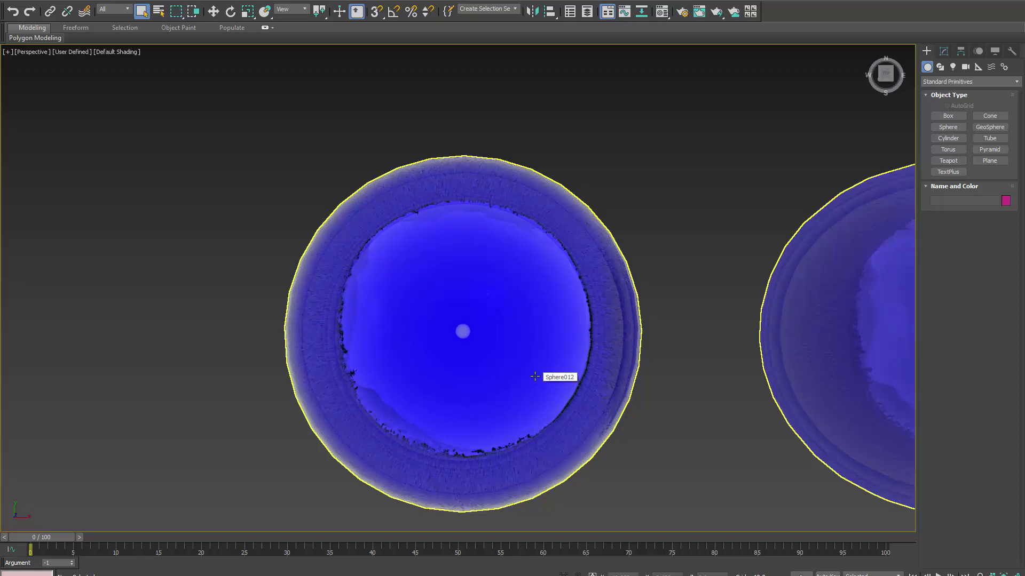
pyautogui.scroll(-5, 600, 353)
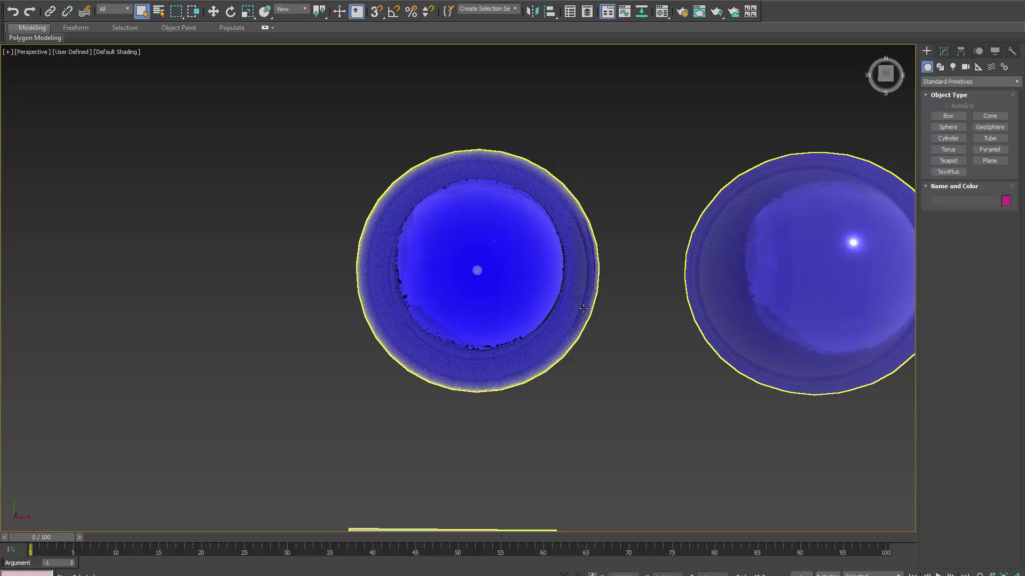
pyautogui.scroll(-6, 583, 302)
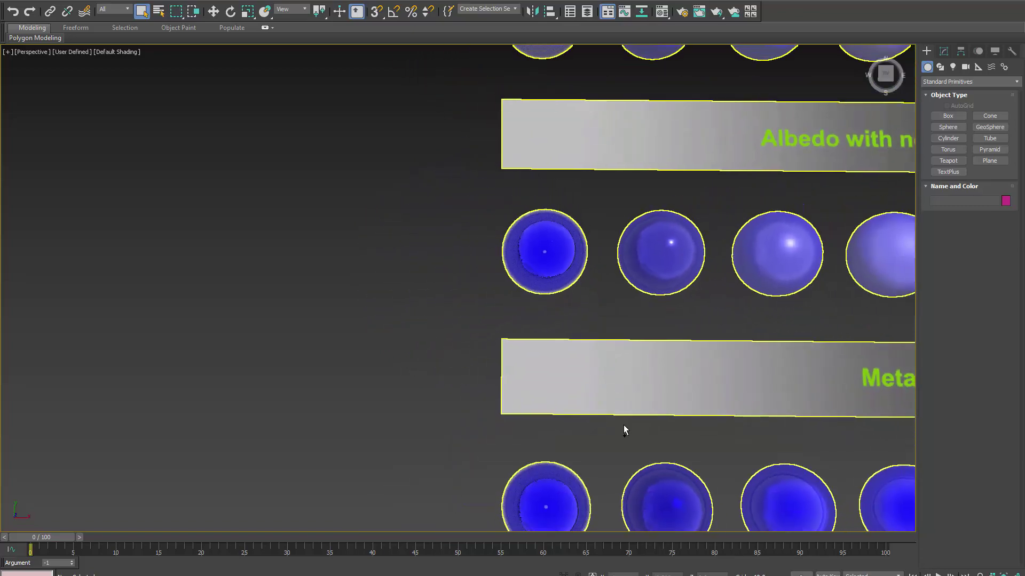
# - Examine the surface reflections of the first sphere in the "Smoothness with full metalness" row
pyautogui.moveTo(624, 425); pyautogui.dragTo(377, 226, button='middle')
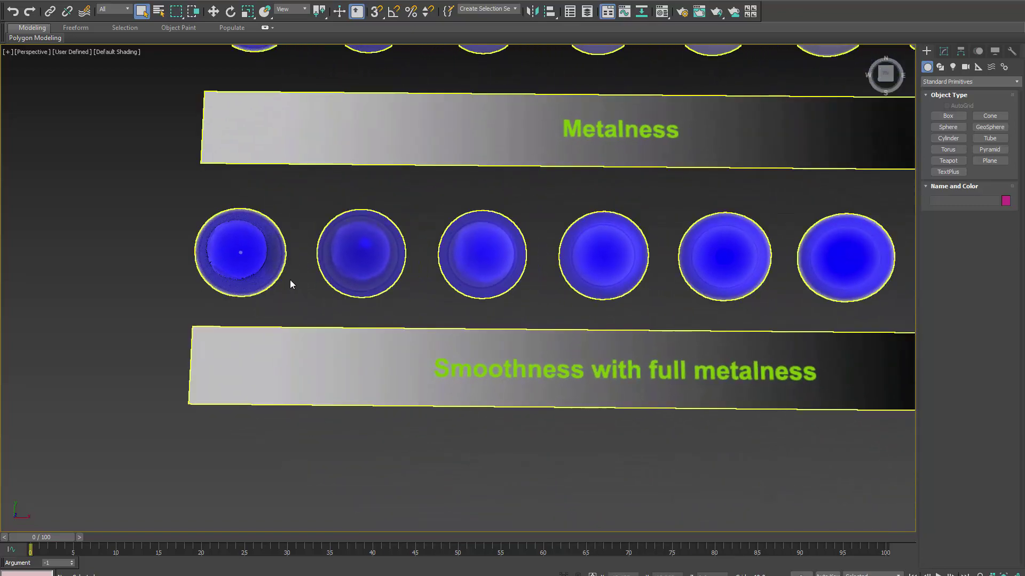
pyautogui.moveTo(305, 282); pyautogui.dragTo(412, 305, button='middle')
pyautogui.scroll(4, 412, 304)
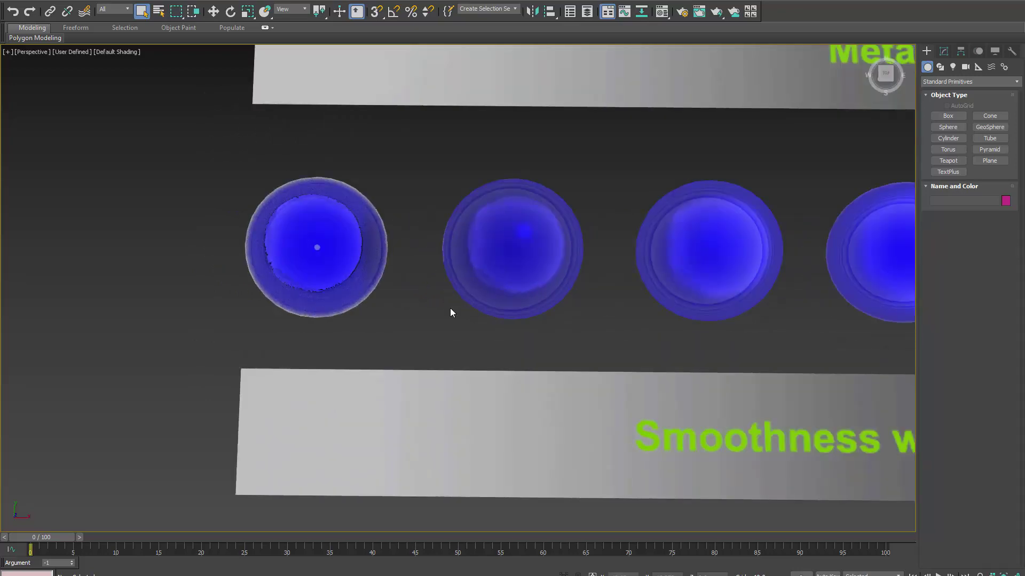
pyautogui.hotkey('ctrl', 'a')
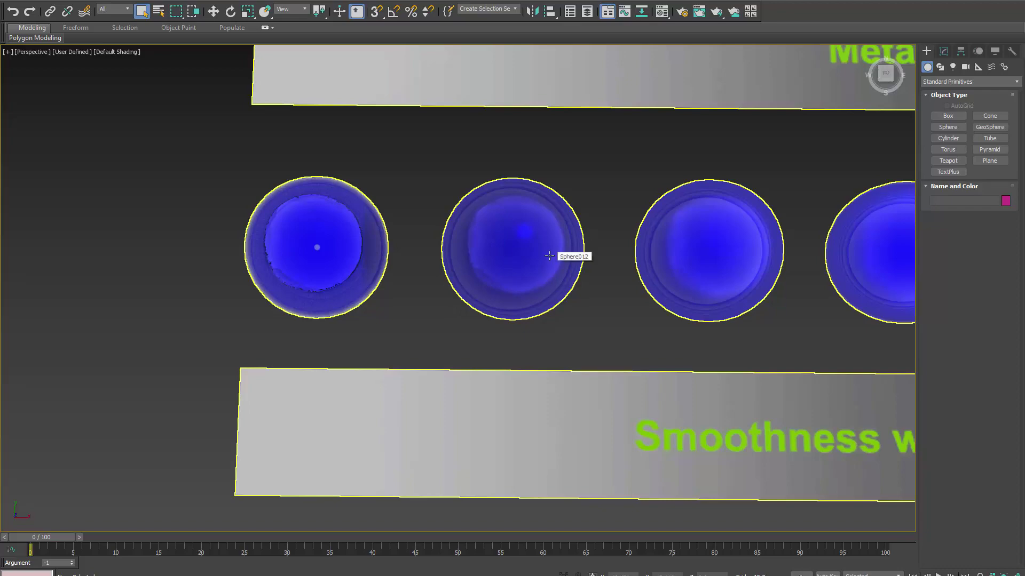
pyautogui.scroll(8, 283, 238)
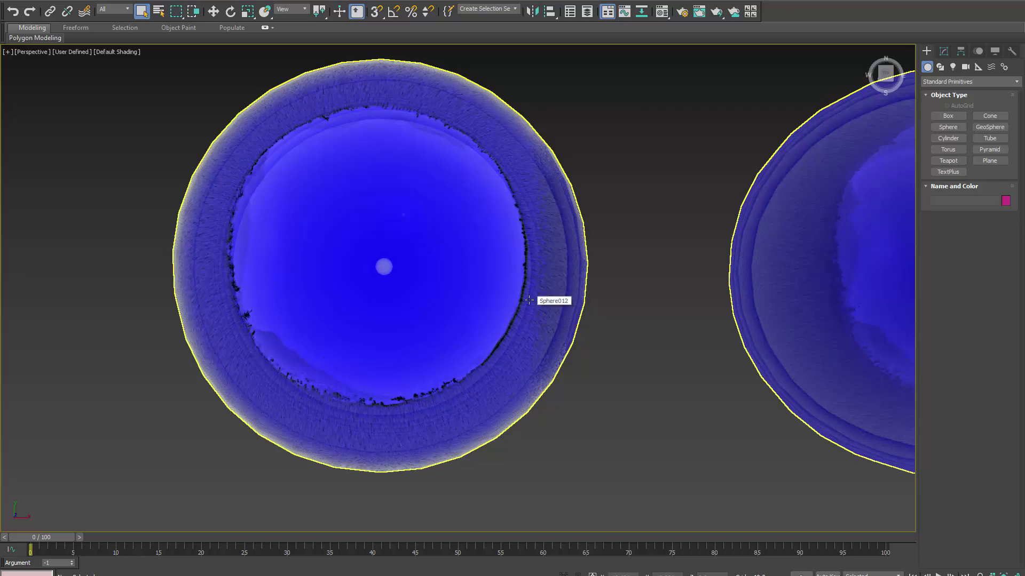
pyautogui.scroll(-5, 529, 300)
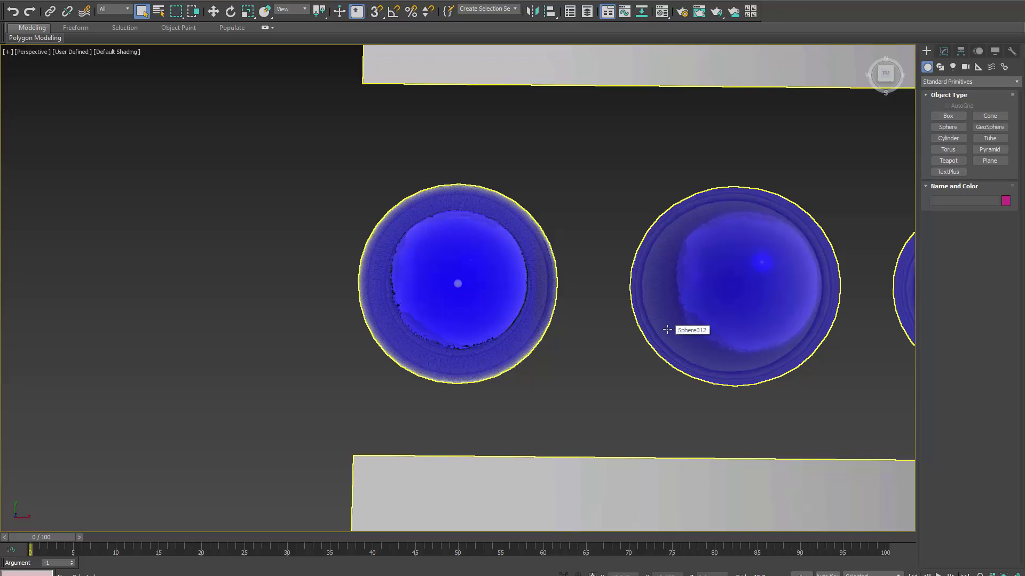
pyautogui.scroll(-3, 658, 368)
# - Inspect the other spheres along the "Smoothness with full metalness" row from a lower angle, ending on an overview of all three rows
pyautogui.moveTo(634, 409); pyautogui.dragTo(458, 340, button='middle')
pyautogui.scroll(4, 520, 281)
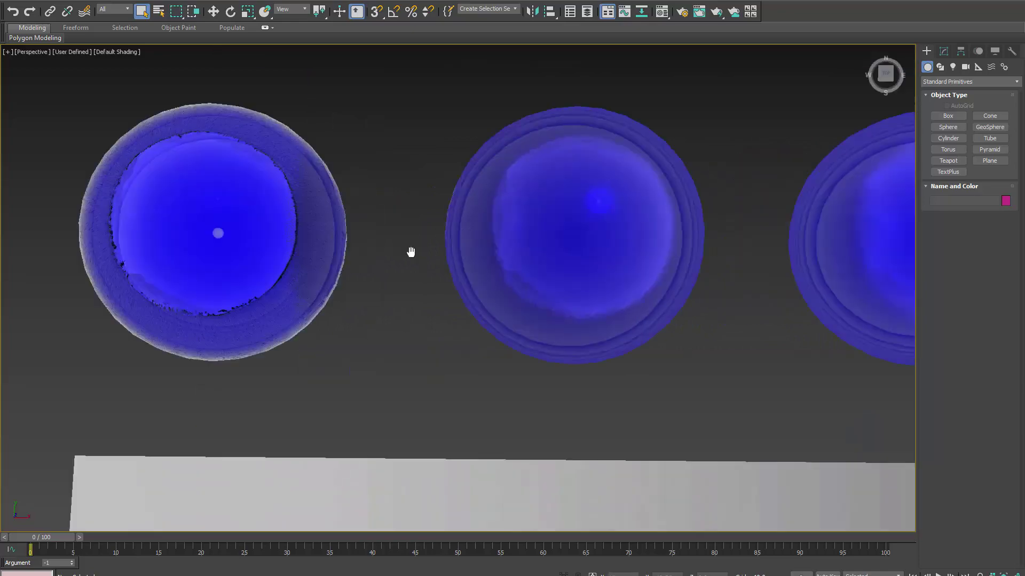
pyautogui.moveTo(412, 251); pyautogui.dragTo(448, 284, button='middle')
pyautogui.moveTo(651, 280); pyautogui.dragTo(187, 283, button='middle')
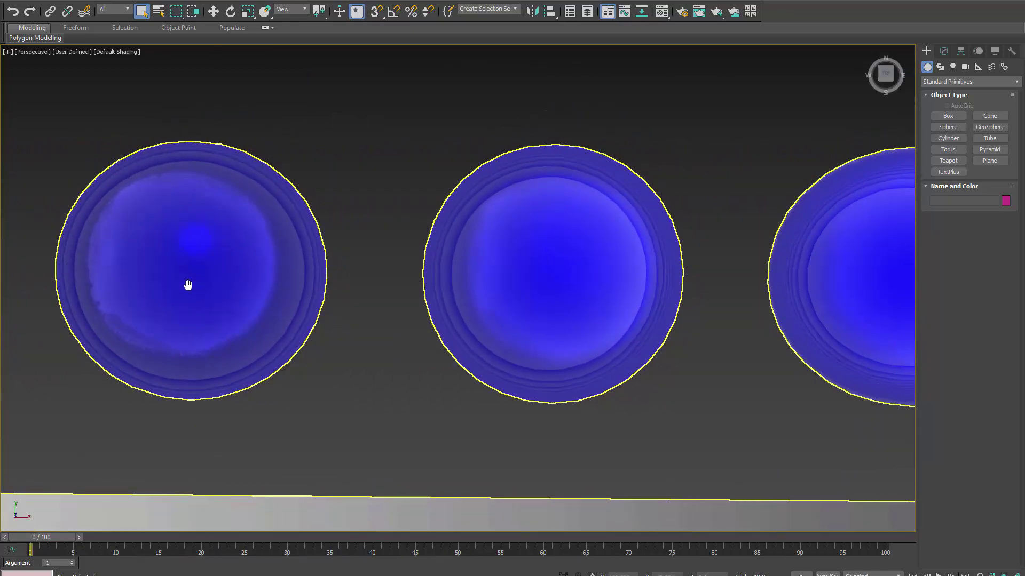
pyautogui.keyDown('alt'); pyautogui.moveTo(630, 323); pyautogui.dragTo(643, 272, button='middle'); pyautogui.keyUp('alt')
pyautogui.moveTo(710, 275); pyautogui.dragTo(269, 289, button='middle')
pyautogui.moveTo(609, 297)
pyautogui.mouseDown(button='middle')
pyautogui.moveTo(107, 308)
pyautogui.moveTo(615, 316)
pyautogui.mouseUp(button='middle')
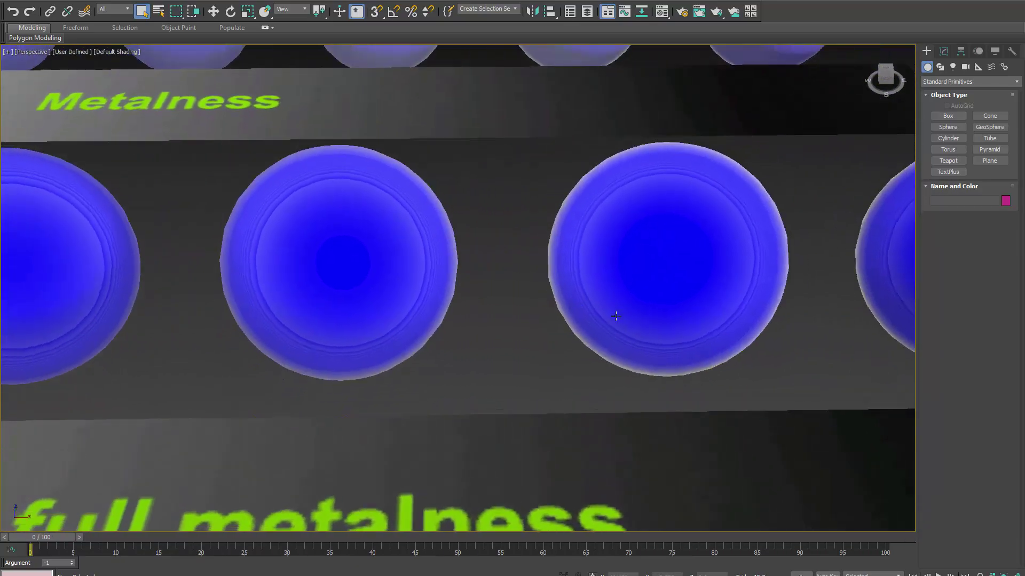
pyautogui.moveTo(695, 316); pyautogui.dragTo(243, 324, button='middle')
pyautogui.scroll(-6, 551, 322)
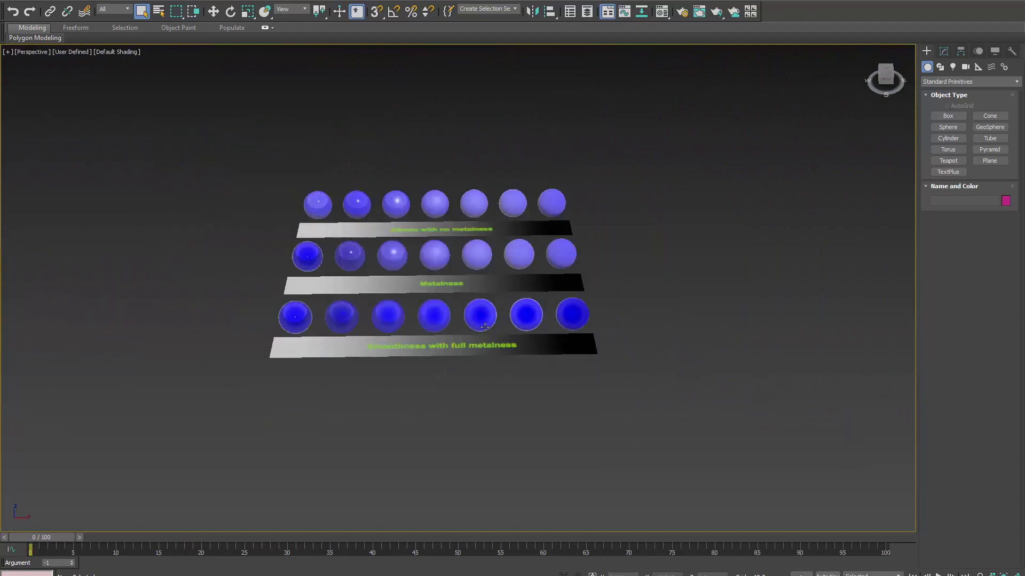
# - Examine all three sphere rows and their gradient bars together from a steeper angle above
pyautogui.keyDown('alt'); pyautogui.moveTo(478, 323); pyautogui.dragTo(470, 373, button='middle'); pyautogui.keyUp('alt')
pyautogui.moveTo(451, 249); pyautogui.dragTo(492, 307, button='middle')
pyautogui.scroll(3, 476, 332)
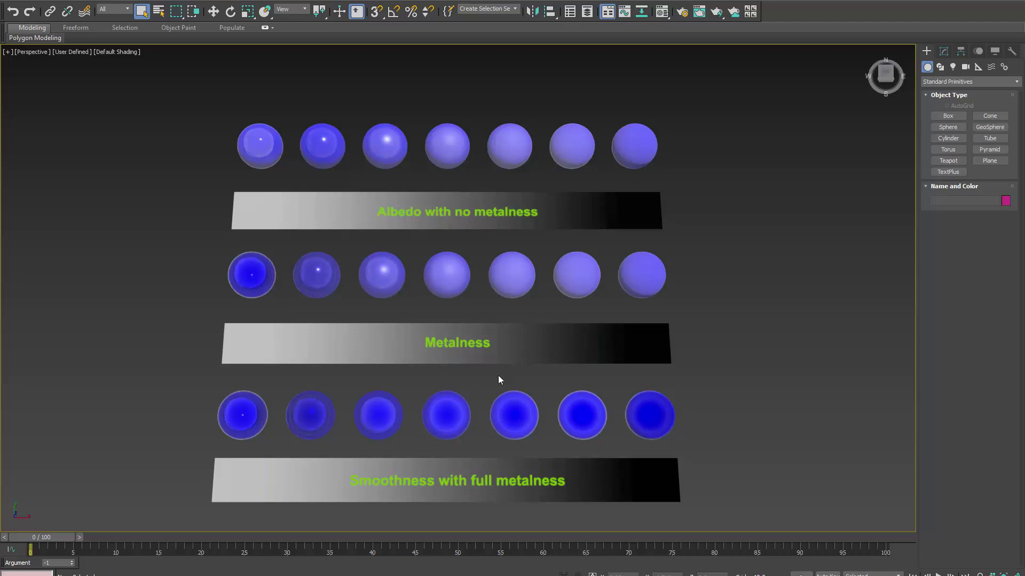
pyautogui.moveTo(498, 377); pyautogui.dragTo(566, 323, button='middle')
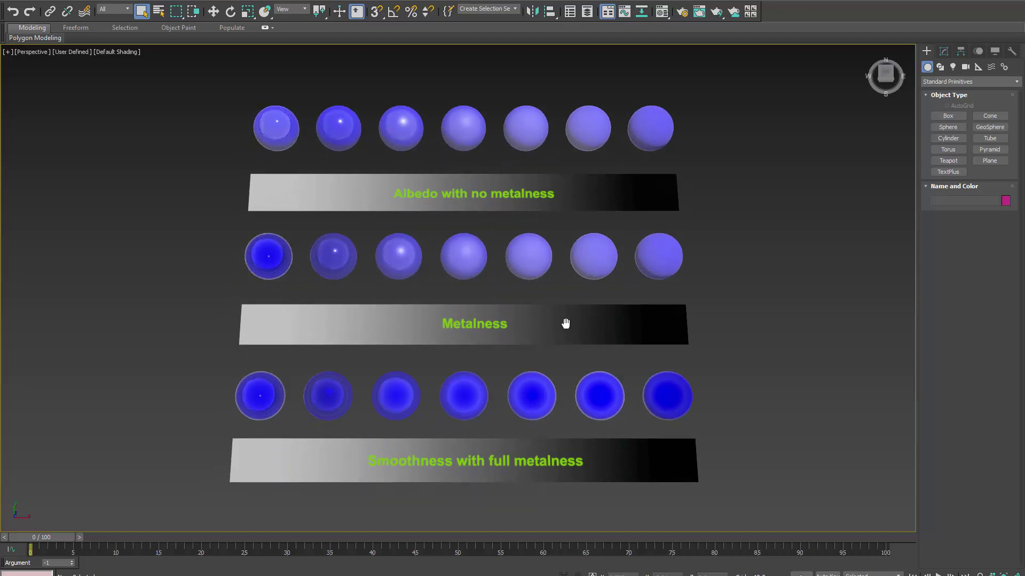
# - Change the material type of the 09 - Default material to Prepar3D
pyautogui.press('m')
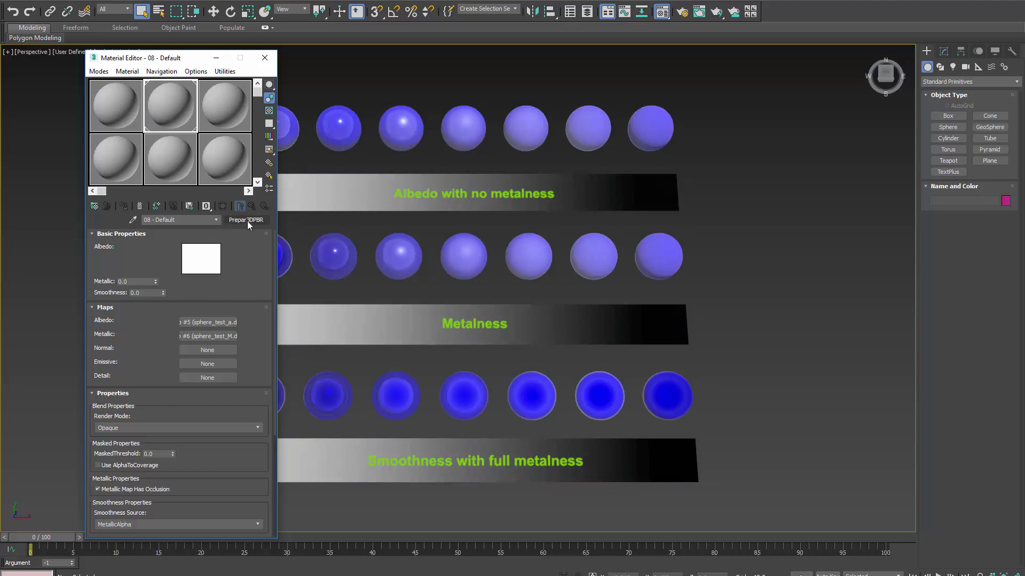
pyautogui.click(224, 107)
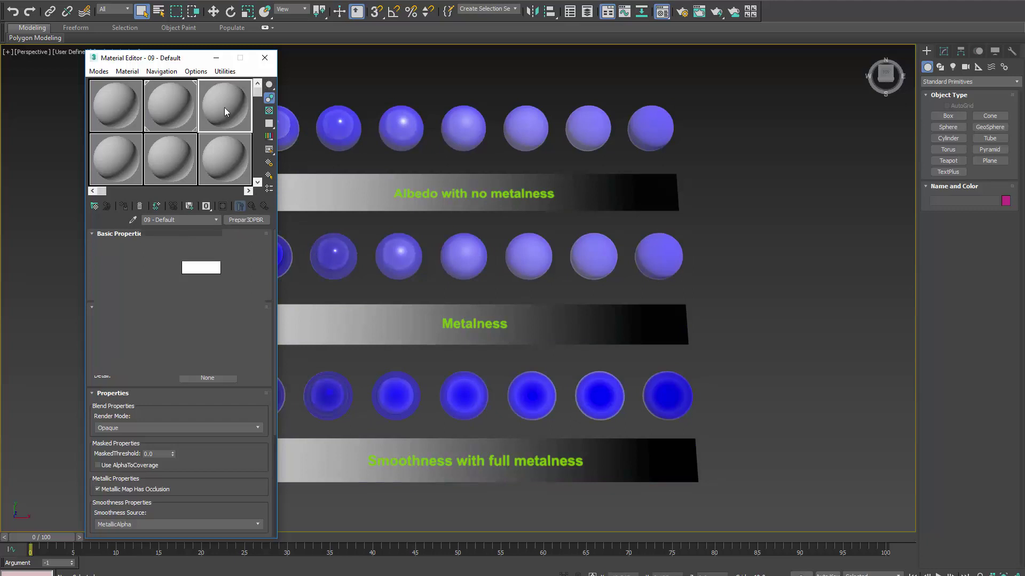
pyautogui.click(248, 221)
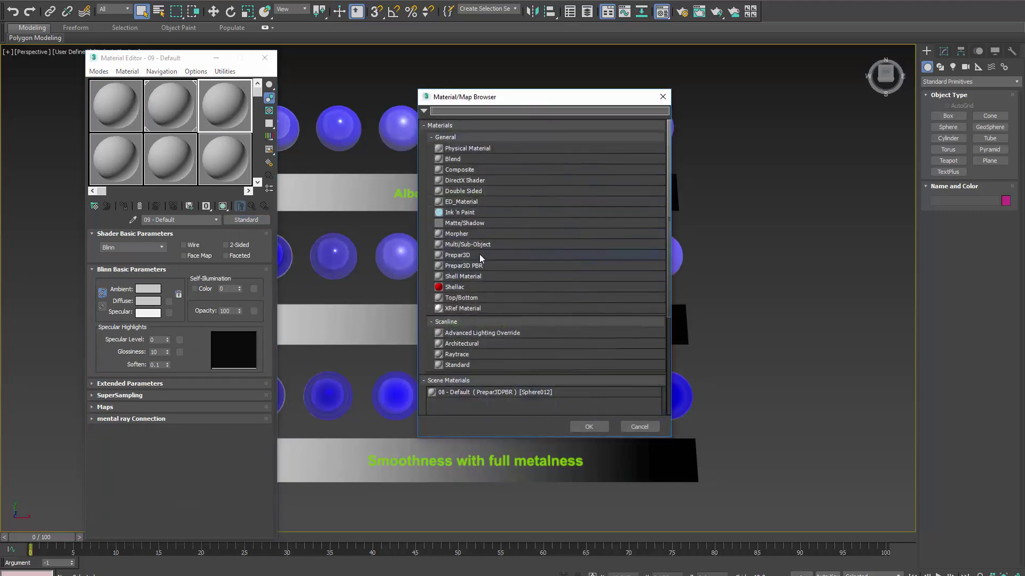
pyautogui.click(479, 255)
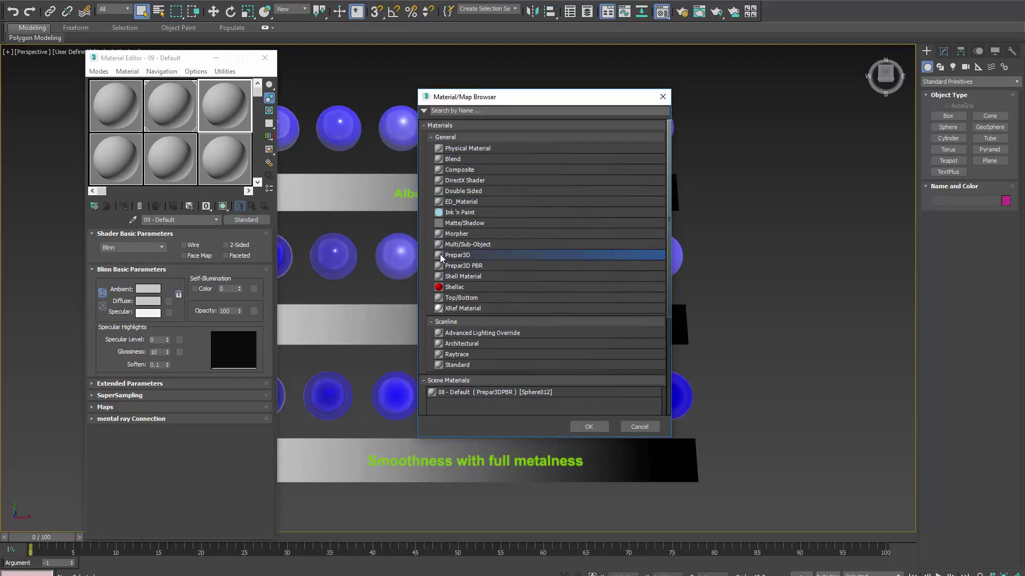
pyautogui.click(486, 265)
pyautogui.doubleClick(485, 256)
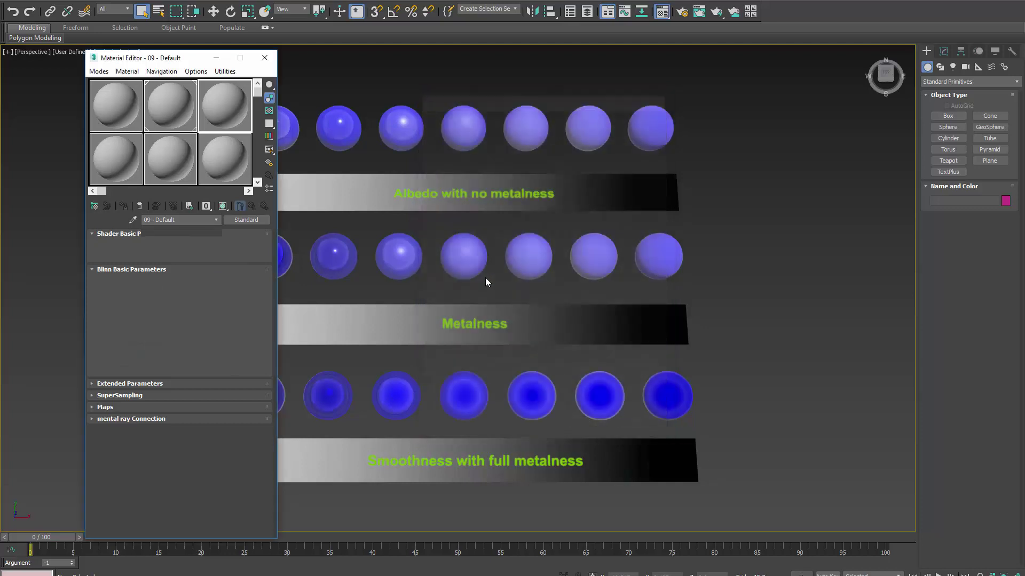
# - Compare the parameters of the 08 - Default Prepar3D PBR material with the extended parameters of the 09 - Default Prepar3D material
pyautogui.click(174, 109)
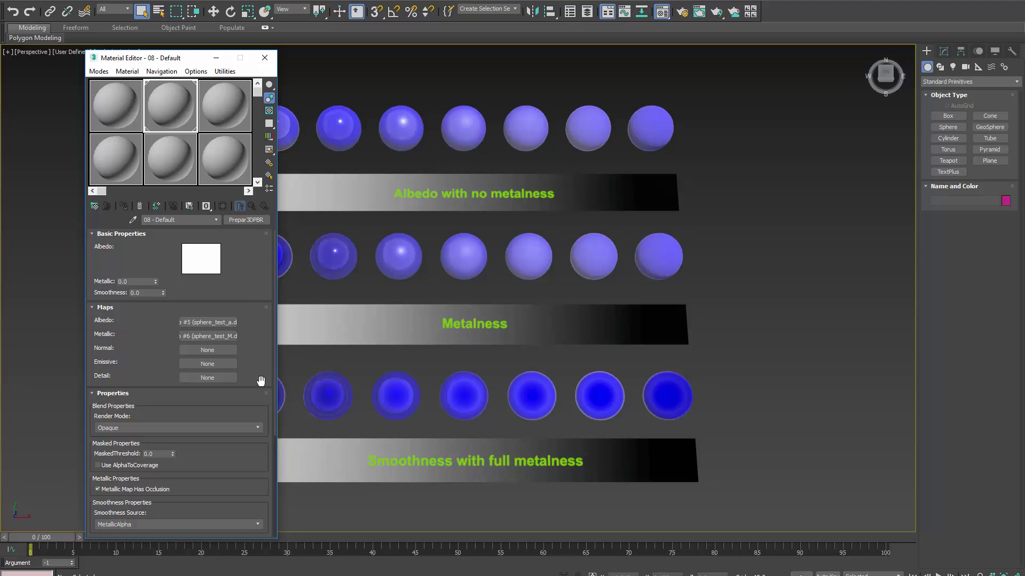
pyautogui.moveTo(262, 377); pyautogui.dragTo(231, 390)
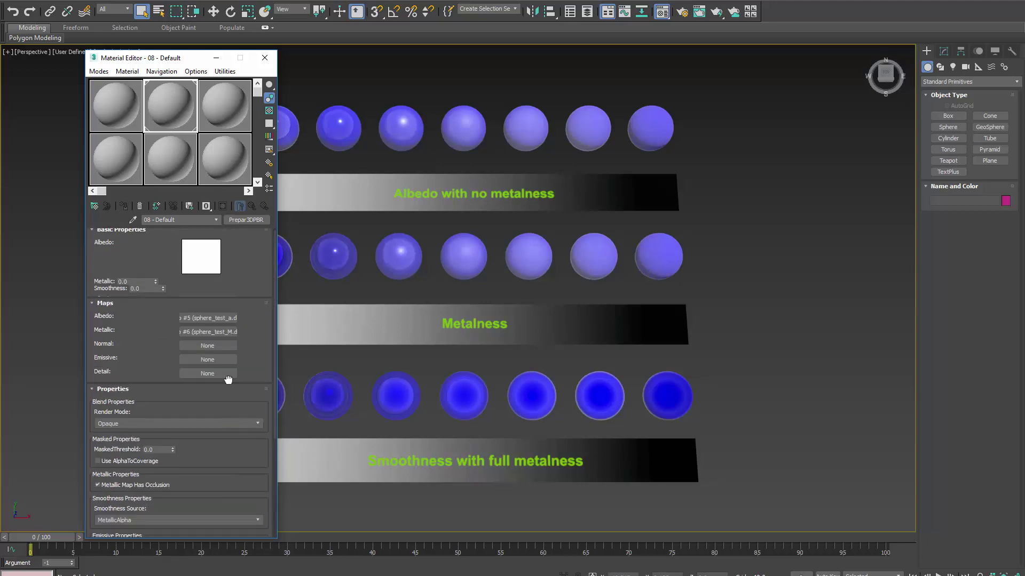
pyautogui.click(217, 116)
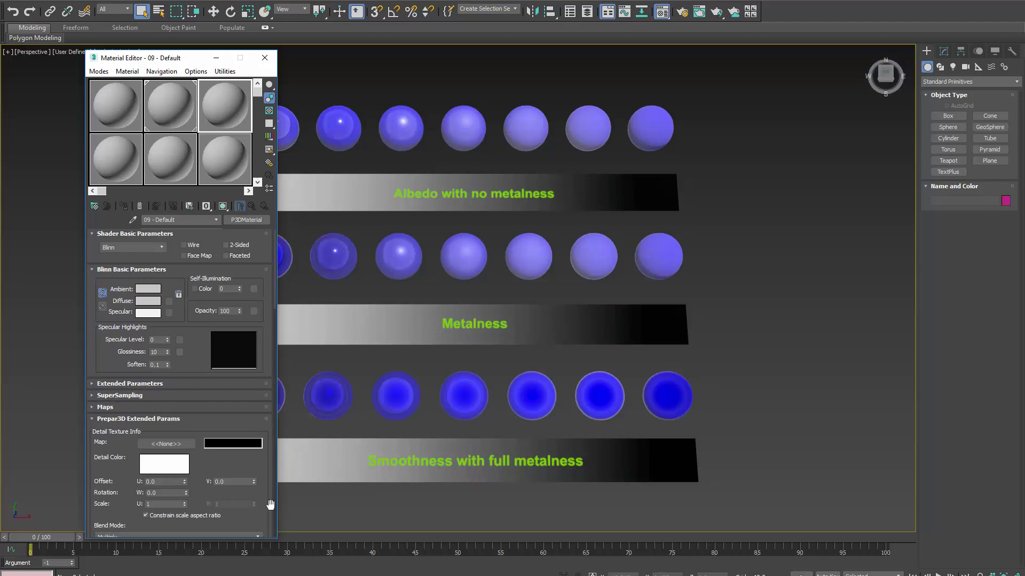
pyautogui.scroll(-10, 271, 502)
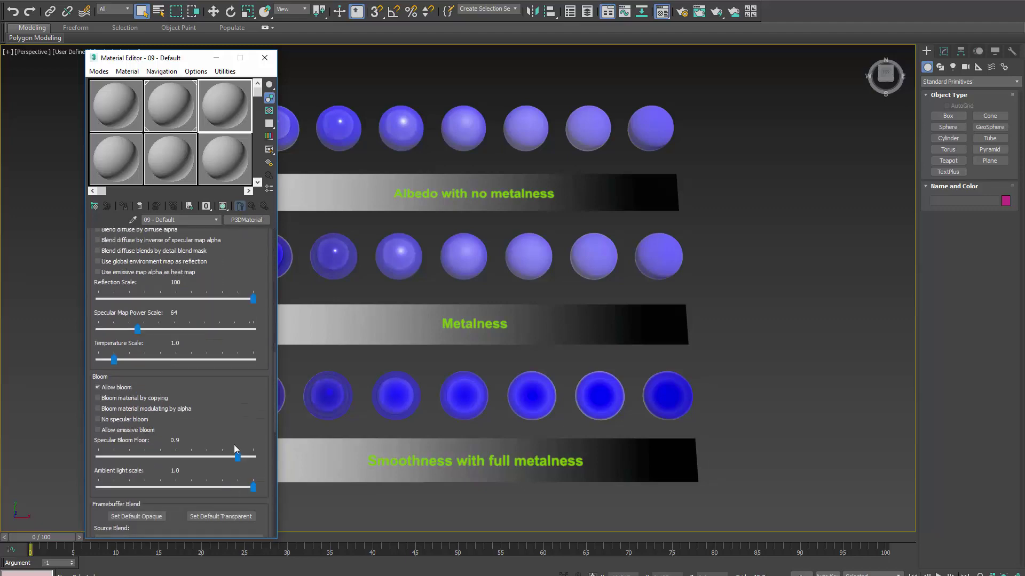
pyautogui.scroll(-8, 235, 427)
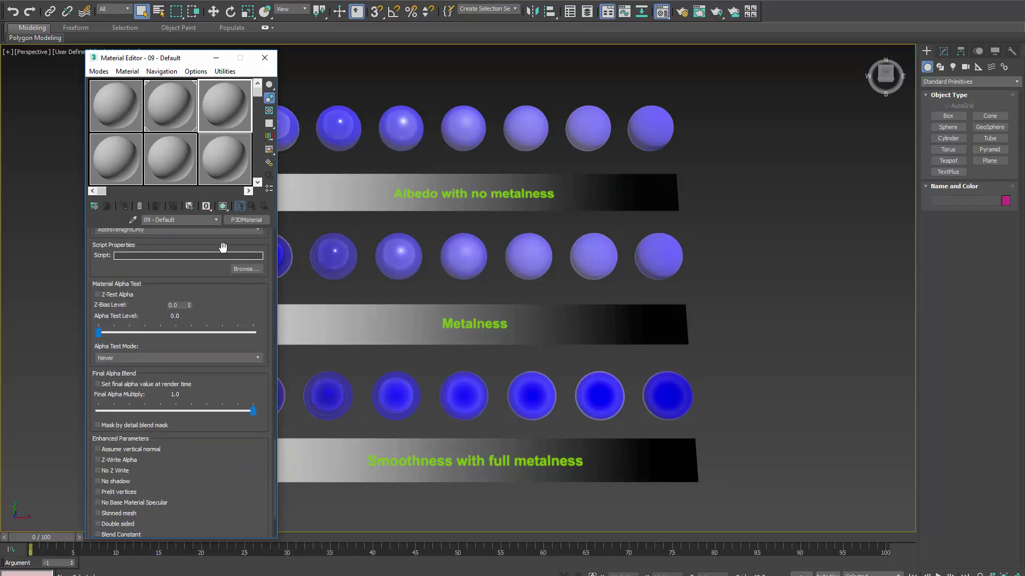
pyautogui.scroll(15, 235, 251)
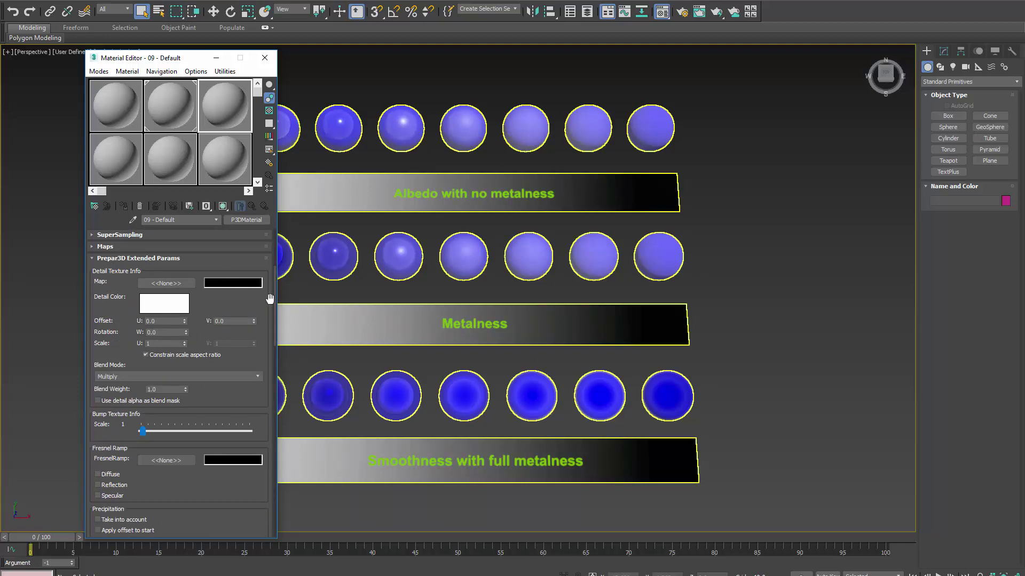
# - Set the albedo colour of the 08 - Default PBR material to black
pyautogui.click(168, 100)
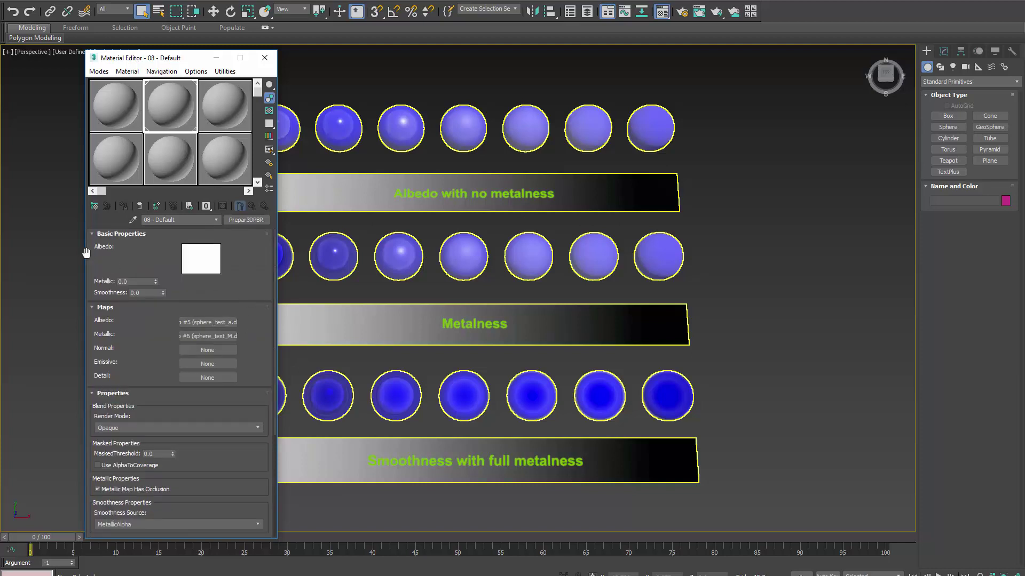
pyautogui.click(199, 261)
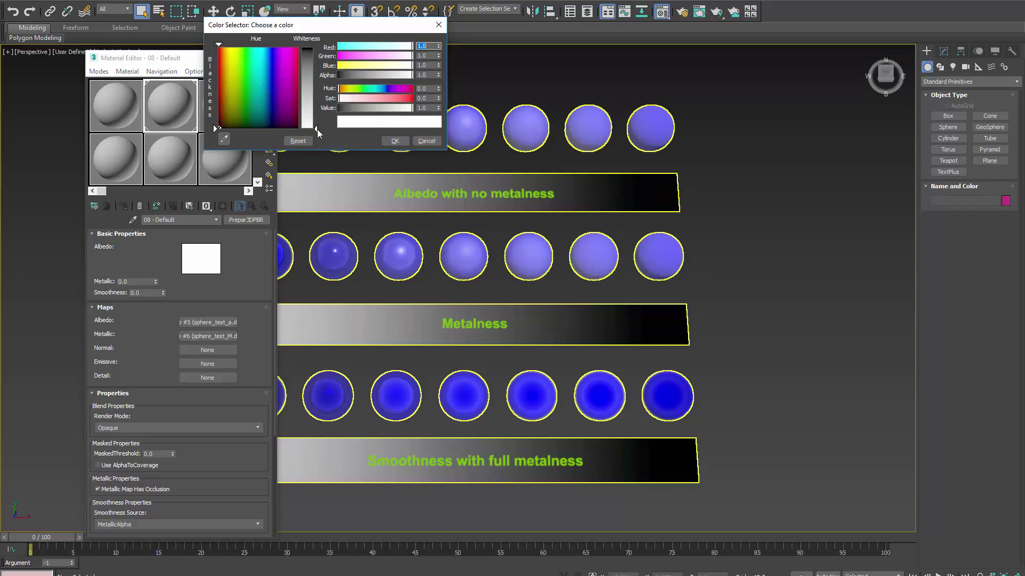
pyautogui.moveTo(318, 132); pyautogui.dragTo(316, 47)
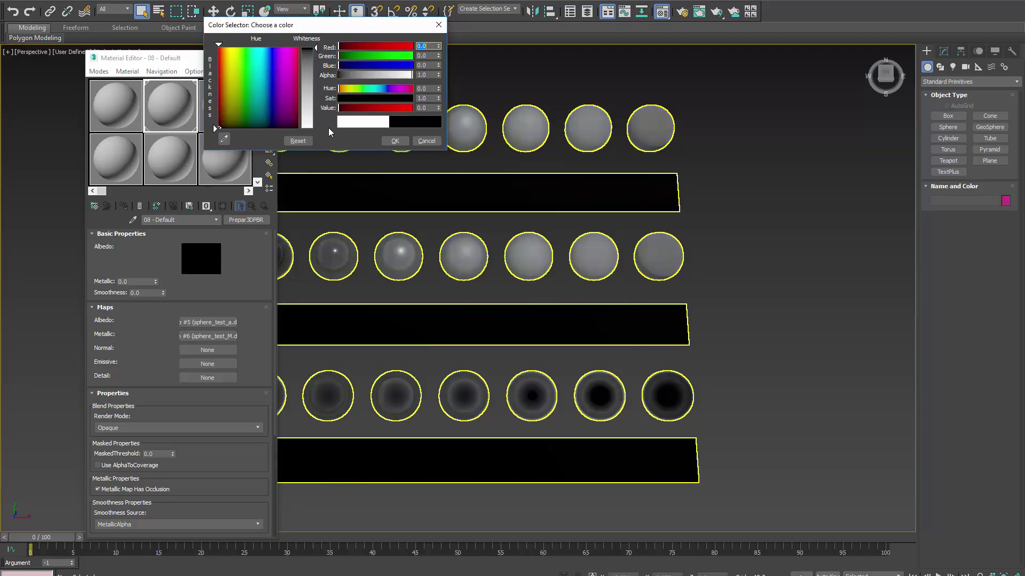
pyautogui.click(396, 141)
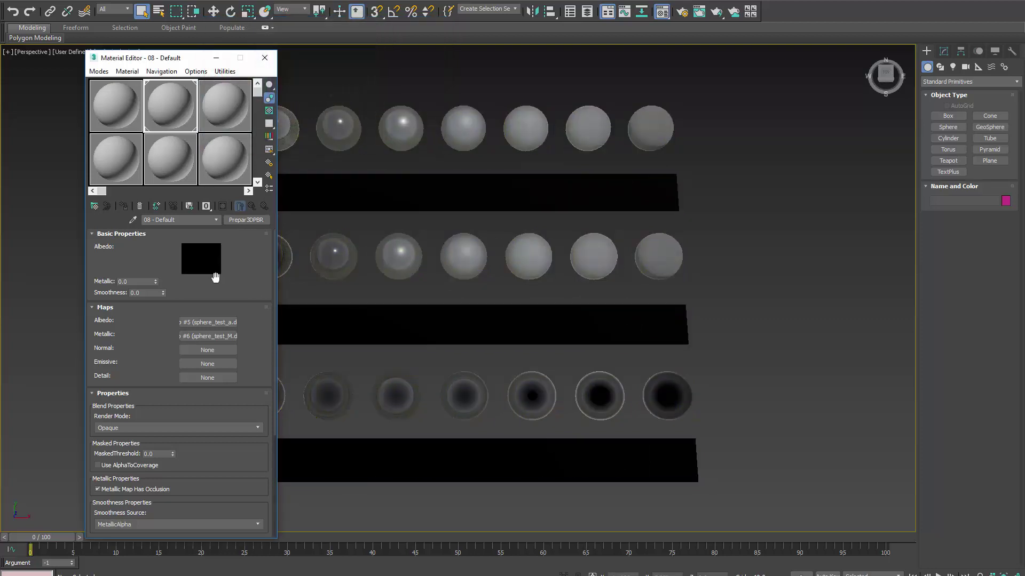
# - Set the albedo colour of the 08 - Default PBR material back to white
pyautogui.click(214, 258)
pyautogui.click(305, 66)
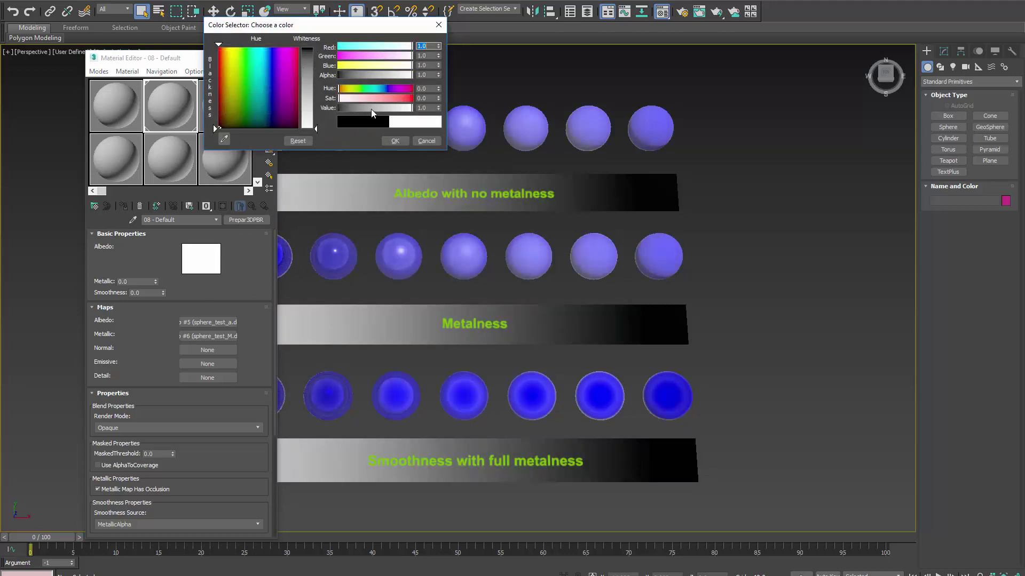
pyautogui.click(392, 140)
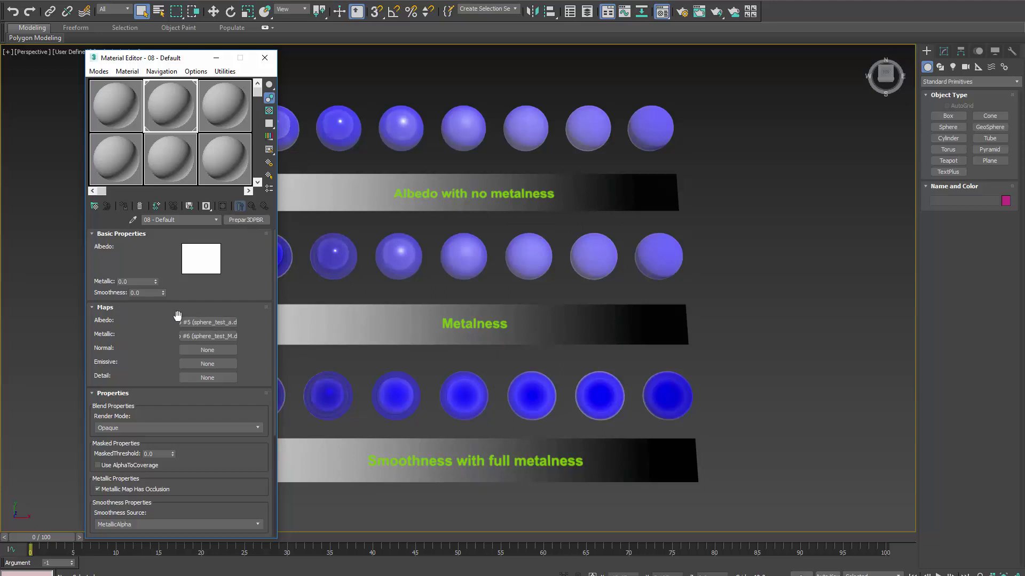
# - View the image of the albedo map sphere_test_a.dds, then return to the 08 - Default material's parameters
pyautogui.click(197, 322)
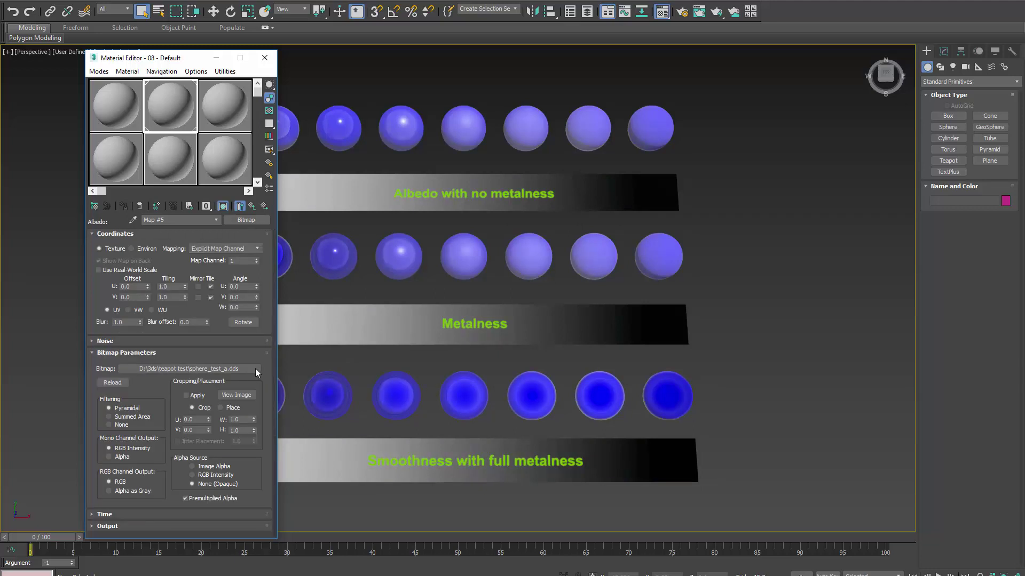
pyautogui.click(237, 395)
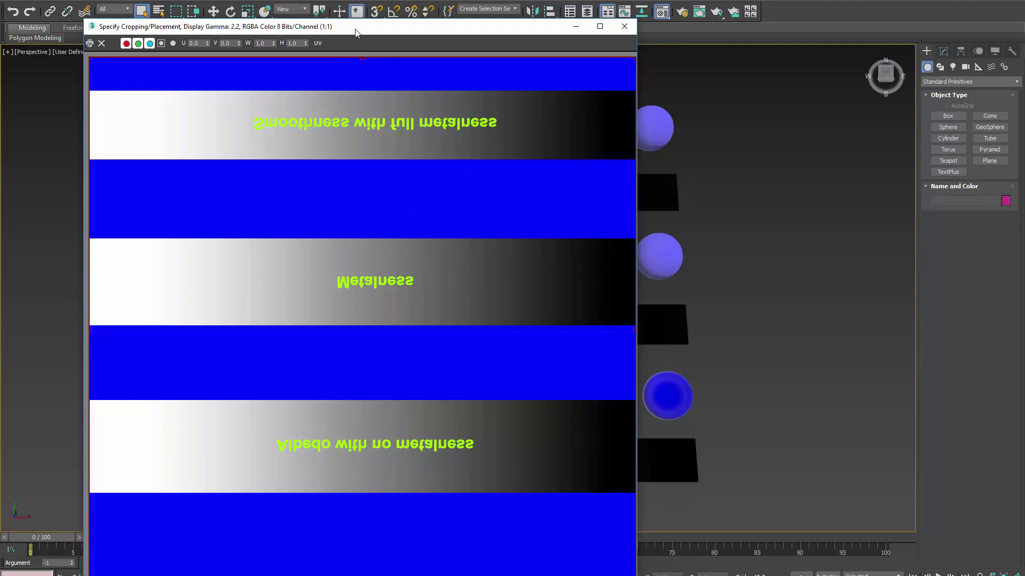
pyautogui.click(385, 18)
pyautogui.moveTo(384, 27); pyautogui.dragTo(662, 9)
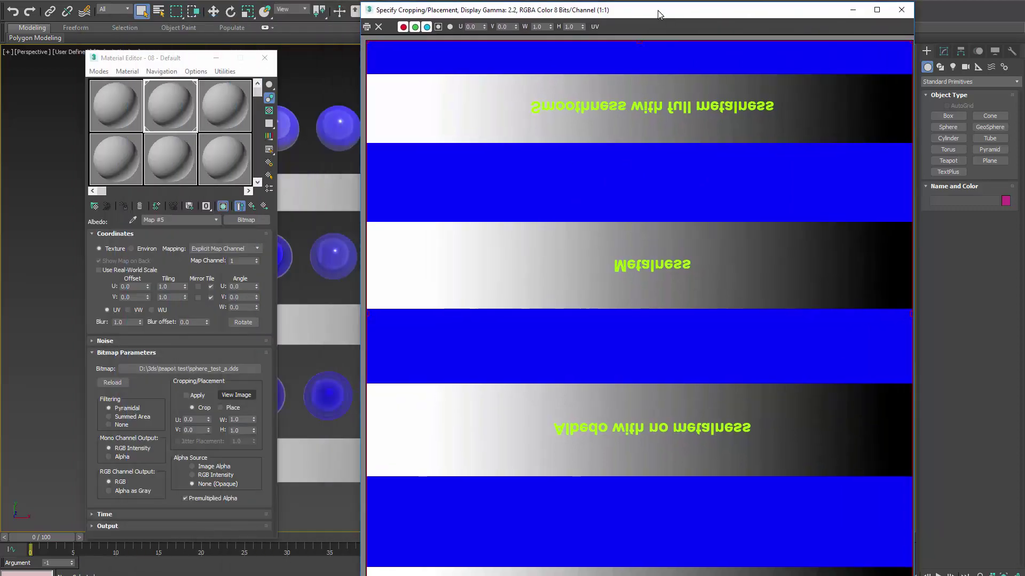
pyautogui.click(909, 14)
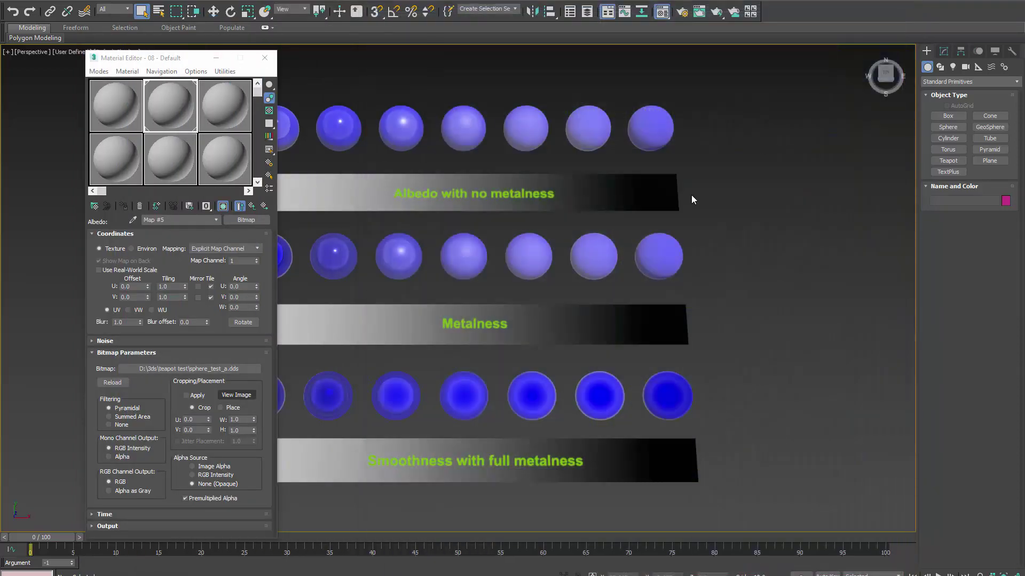
pyautogui.click(252, 207)
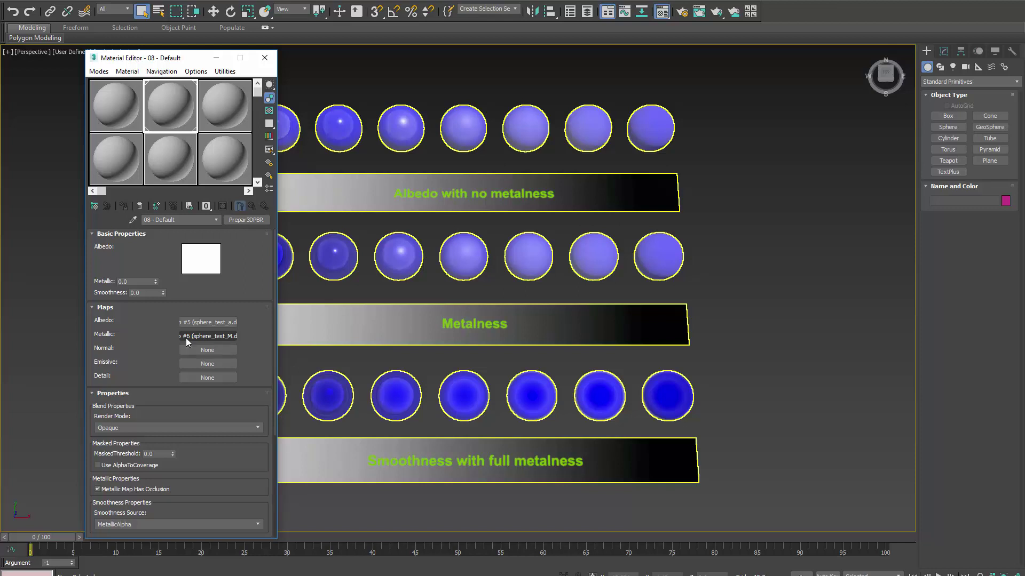
# - Inspect the image of the metallic map sphere_test_M.dds, checking its alpha, red and green channels, and return to the material's parameters
pyautogui.click(186, 338)
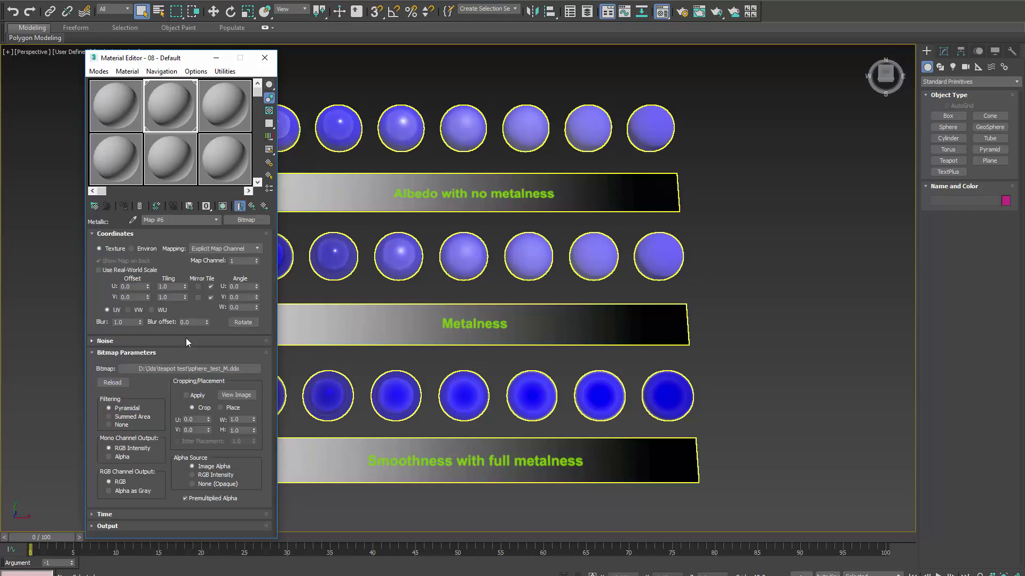
pyautogui.click(229, 369)
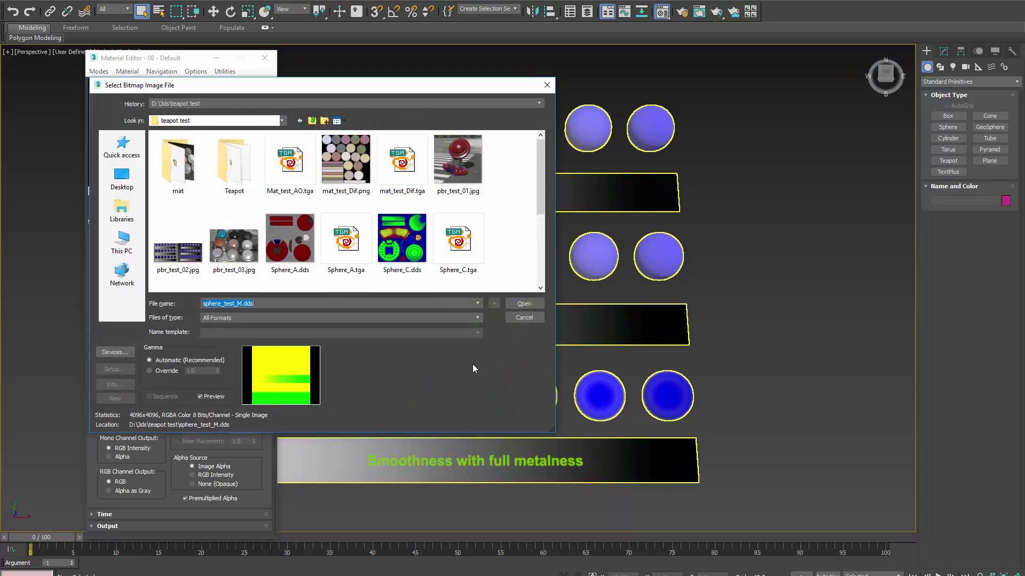
pyautogui.click(524, 317)
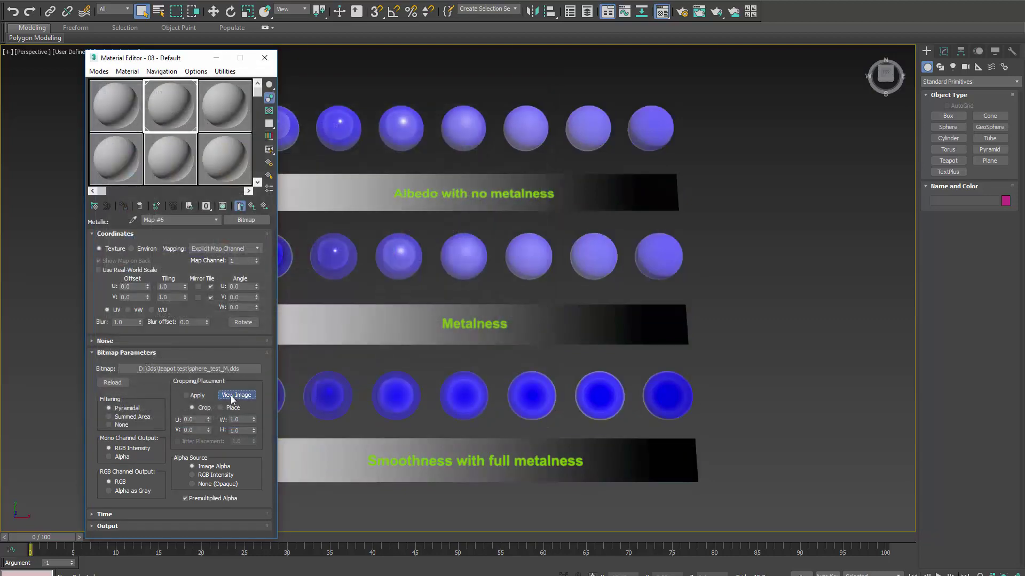
pyautogui.click(236, 395)
pyautogui.click(439, 27)
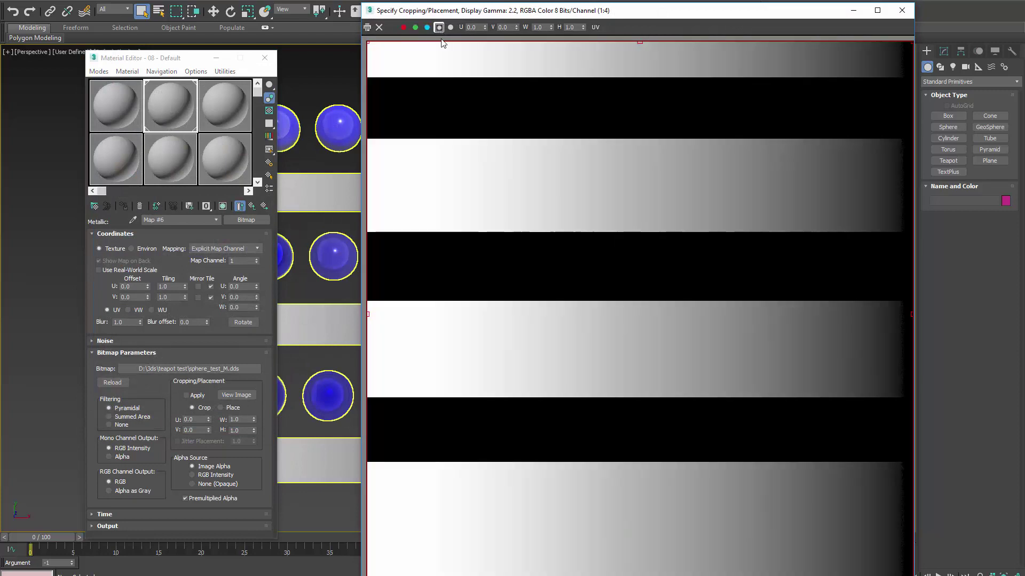
pyautogui.click(403, 27)
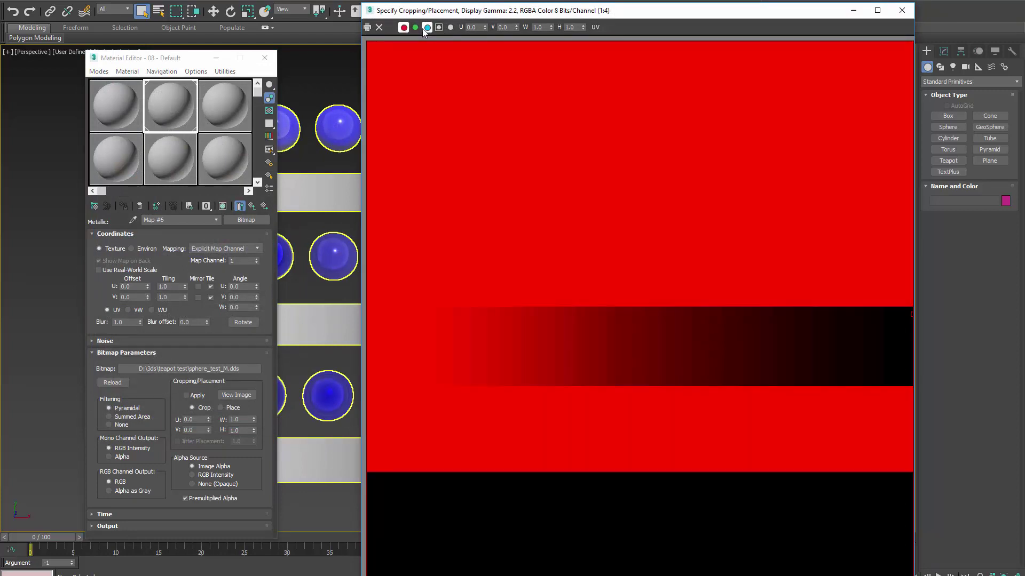
pyautogui.click(415, 27)
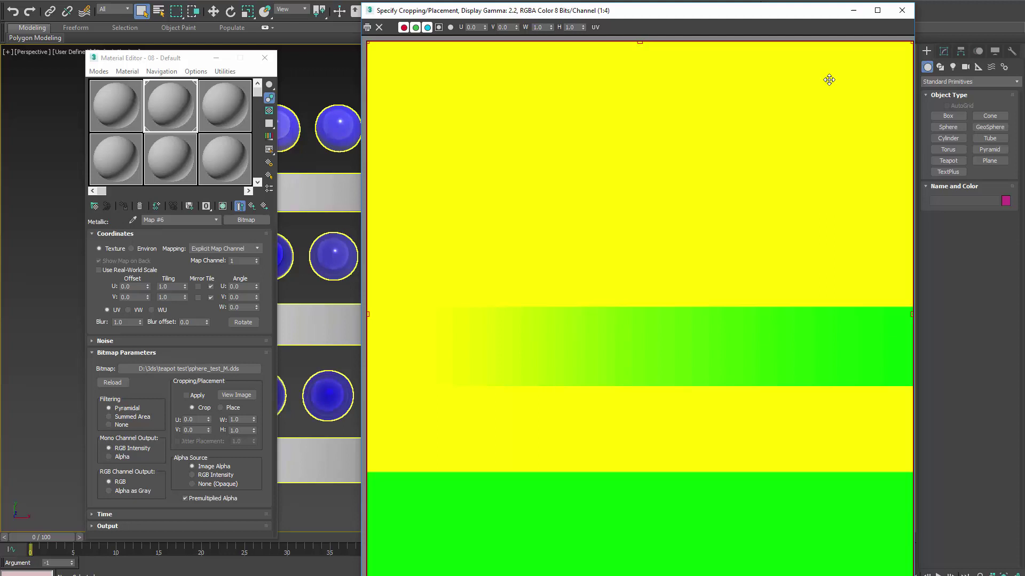
pyautogui.click(903, 10)
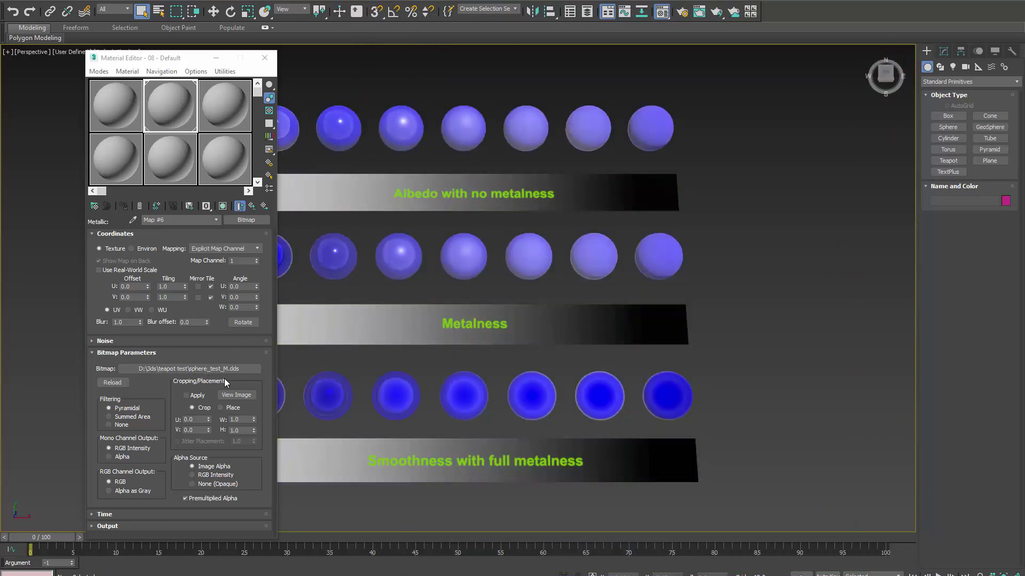
pyautogui.click(254, 207)
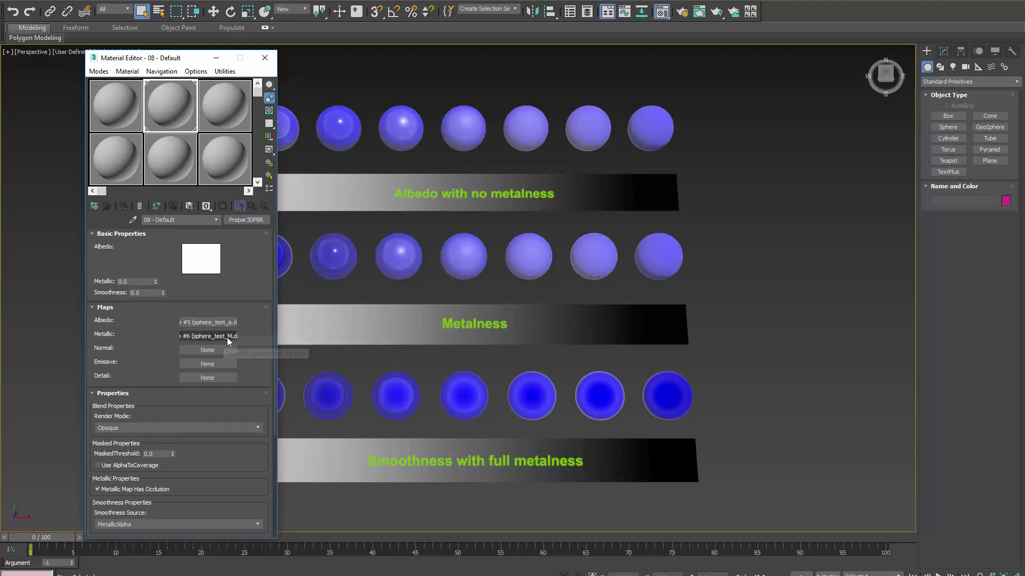
# - Review the PBR material's remaining map slots and its blend, metallic, smoothness, emissive and enhanced properties
pyautogui.click(210, 352)
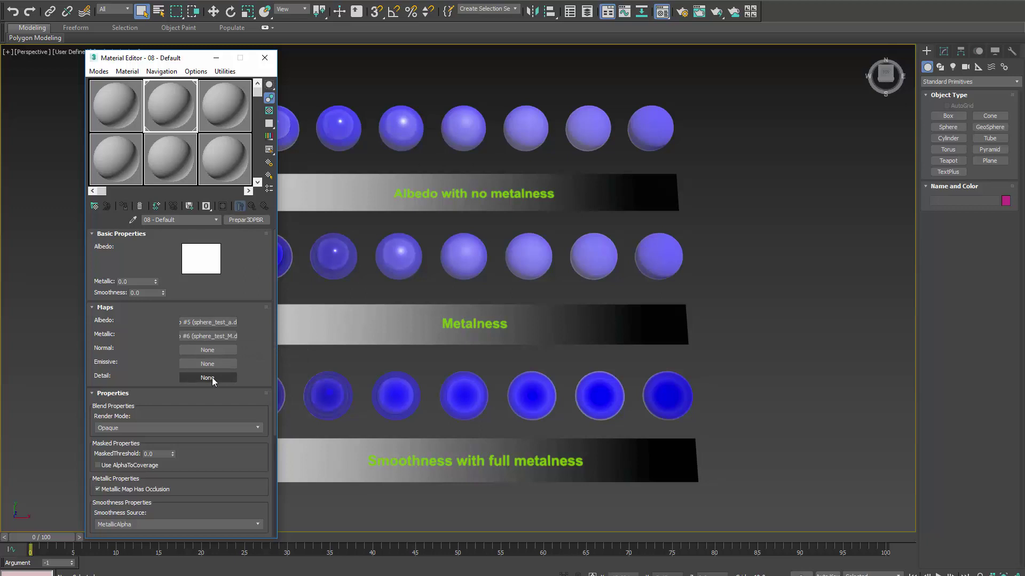
pyautogui.scroll(-5, 204, 273)
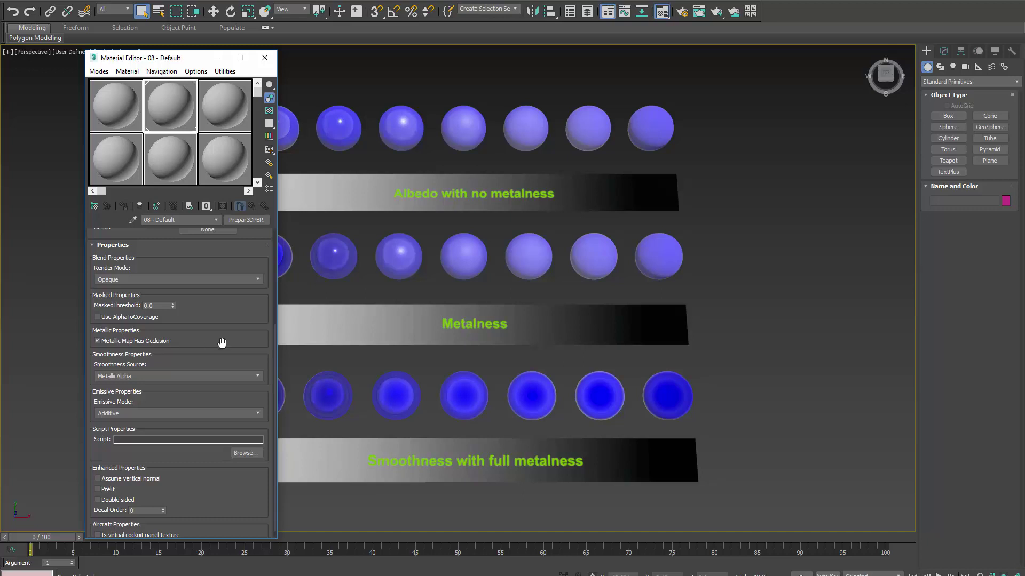
pyautogui.moveTo(250, 358); pyautogui.dragTo(255, 320)
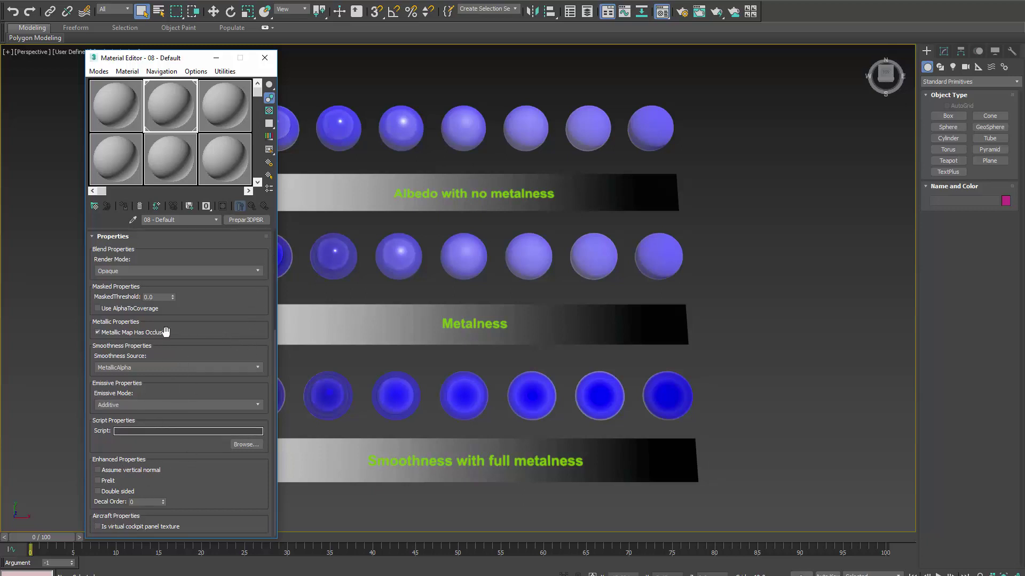
# - Review the material's maps, check the channels of sphere_test_a.dds in Photoshop, and return to the 08 - Default material in 3ds Max
pyautogui.moveTo(221, 297); pyautogui.dragTo(222, 454)
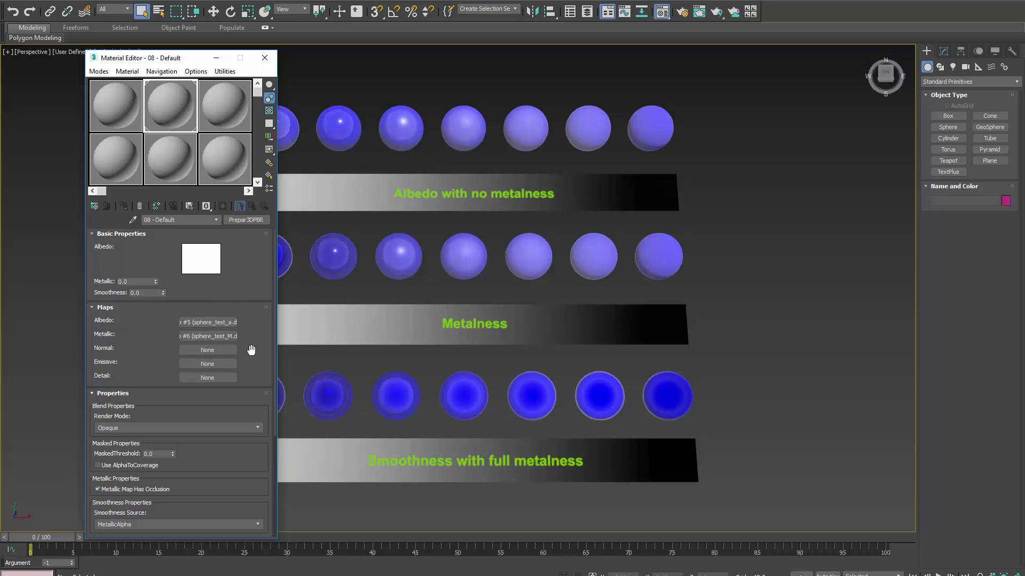
pyautogui.moveTo(261, 377); pyautogui.dragTo(270, 283)
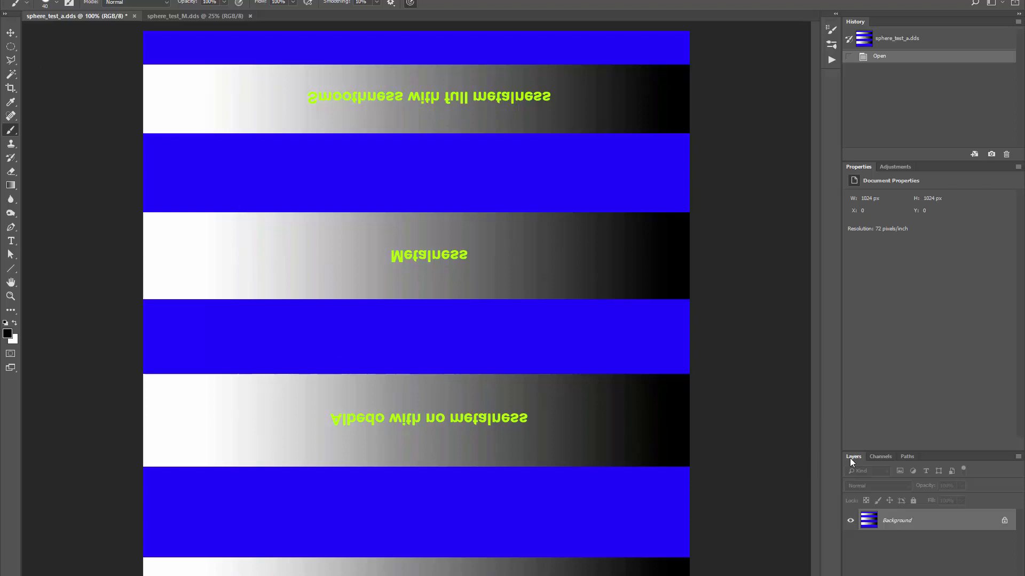
pyautogui.click(878, 457)
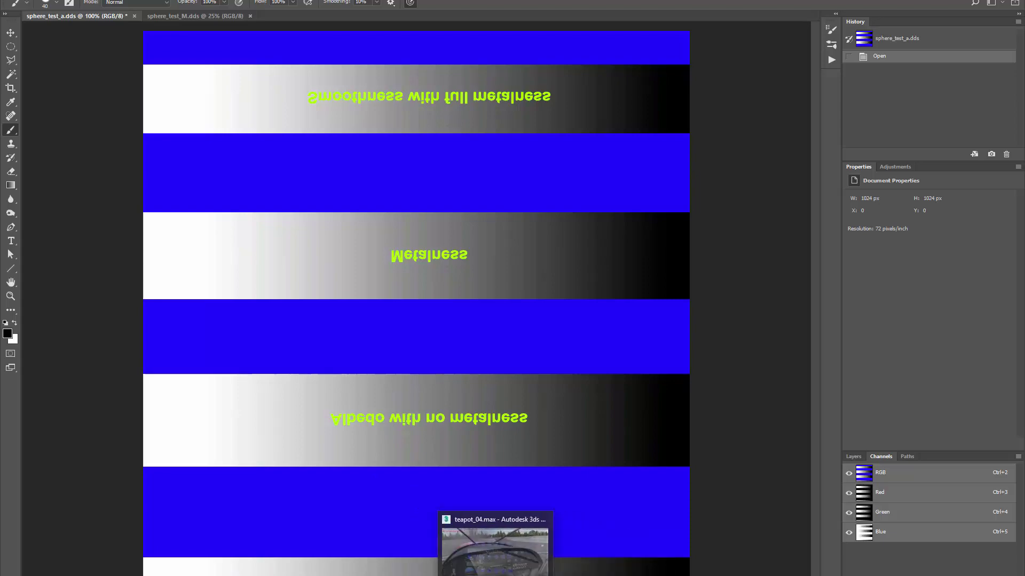
pyautogui.click(495, 574)
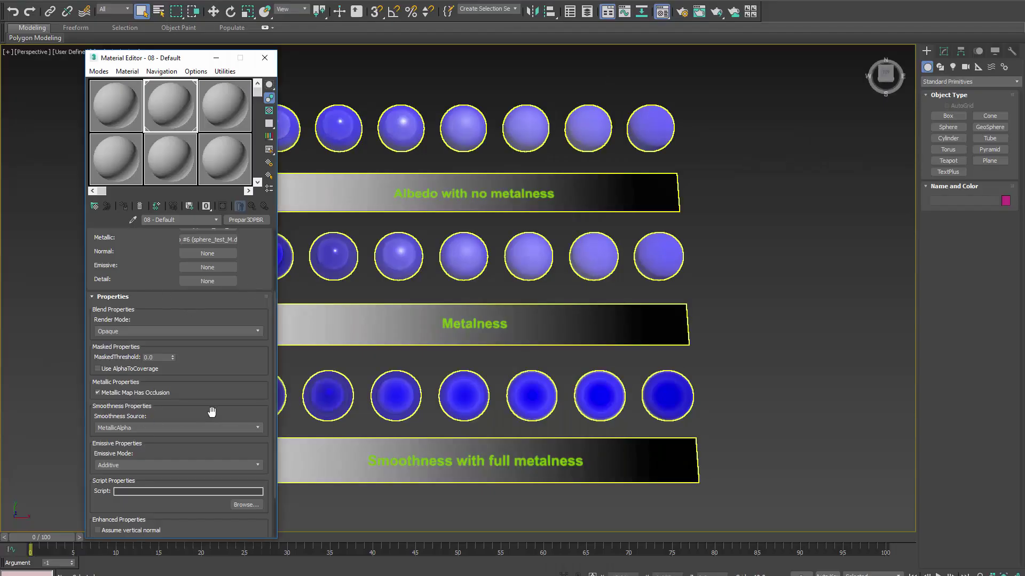
# - Examine the material's properties and the available Render Mode options, leaving the mode at Opaque
pyautogui.scroll(-2, 212, 412)
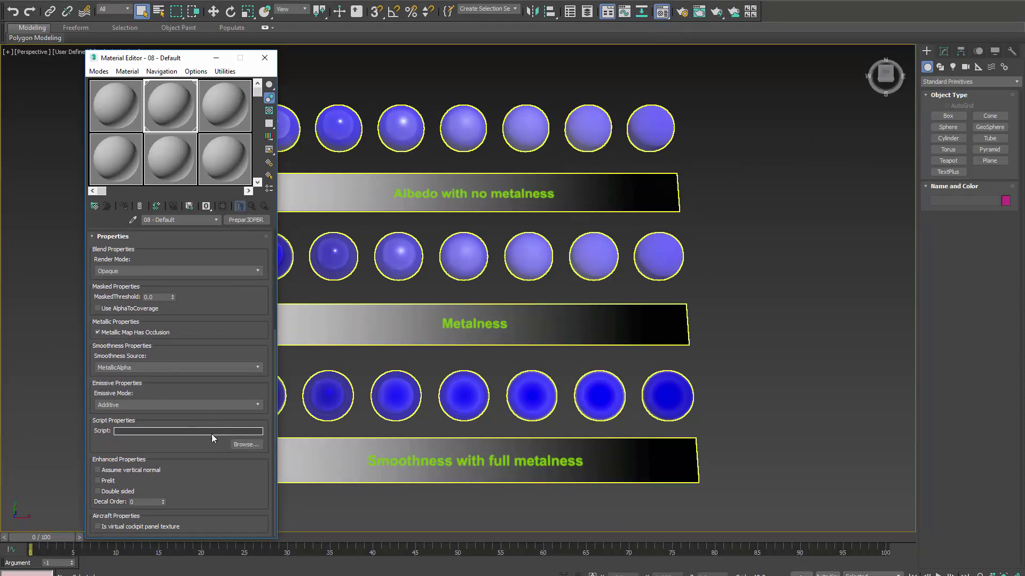
pyautogui.scroll(3, 211, 342)
pyautogui.click(209, 348)
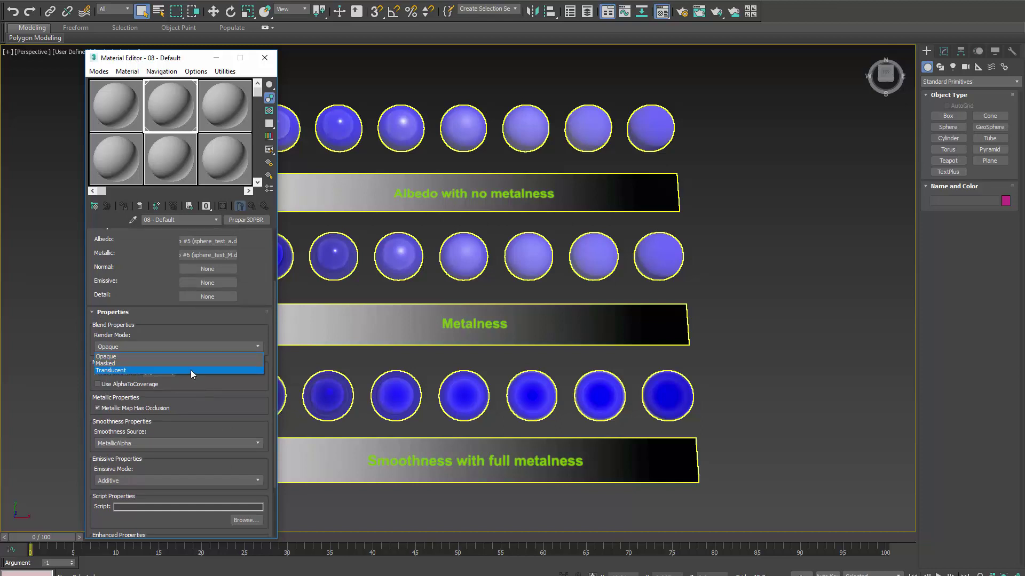
pyautogui.click(257, 266)
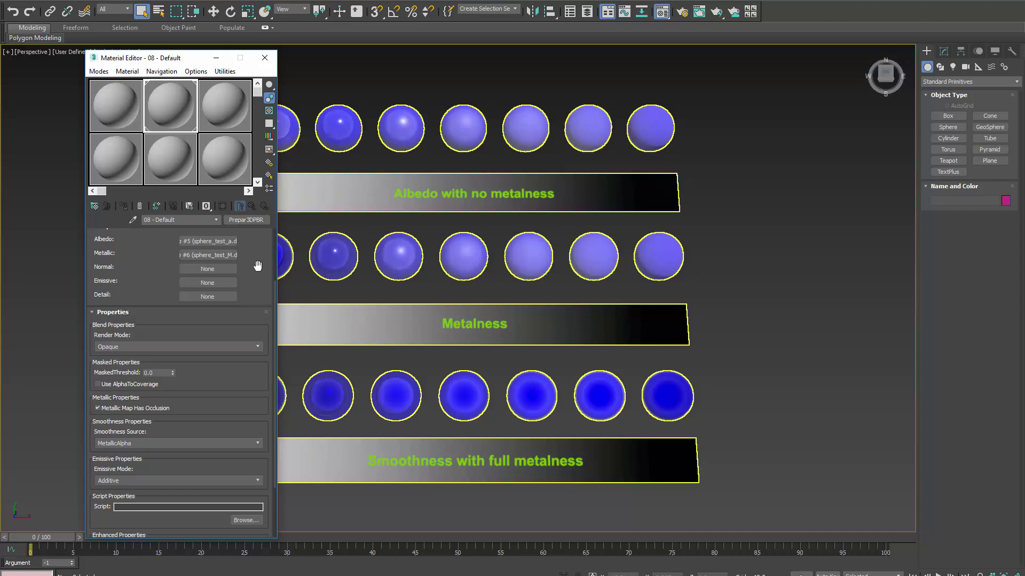
pyautogui.hotkey('ctrl', 'd')
# - Isolate the red channel of sphere_test_M.dds in Photoshop and compare it with the row of Metalness spheres in 3ds Max
pyautogui.hotkey('alt', 'Tab')
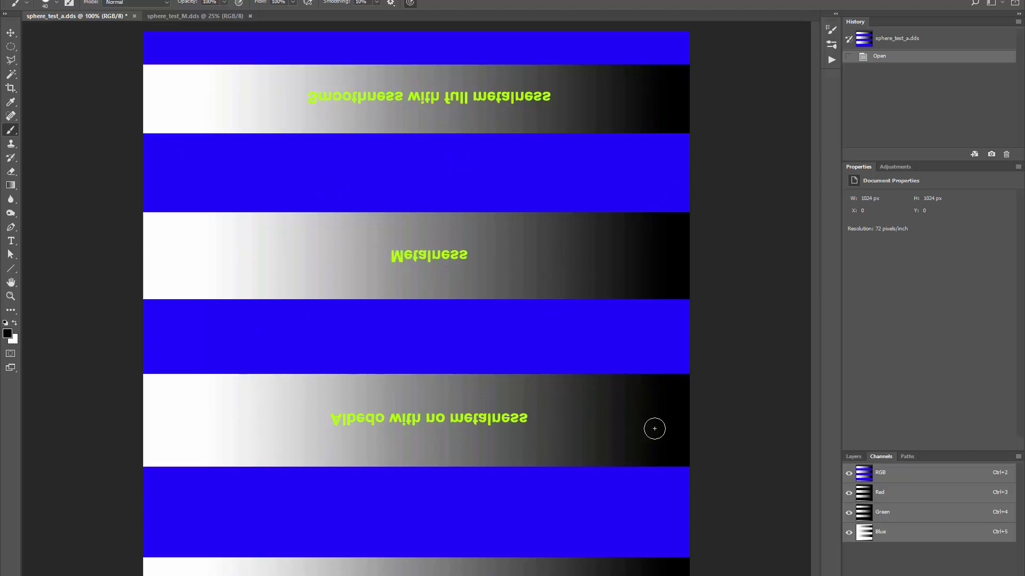
pyautogui.click(164, 17)
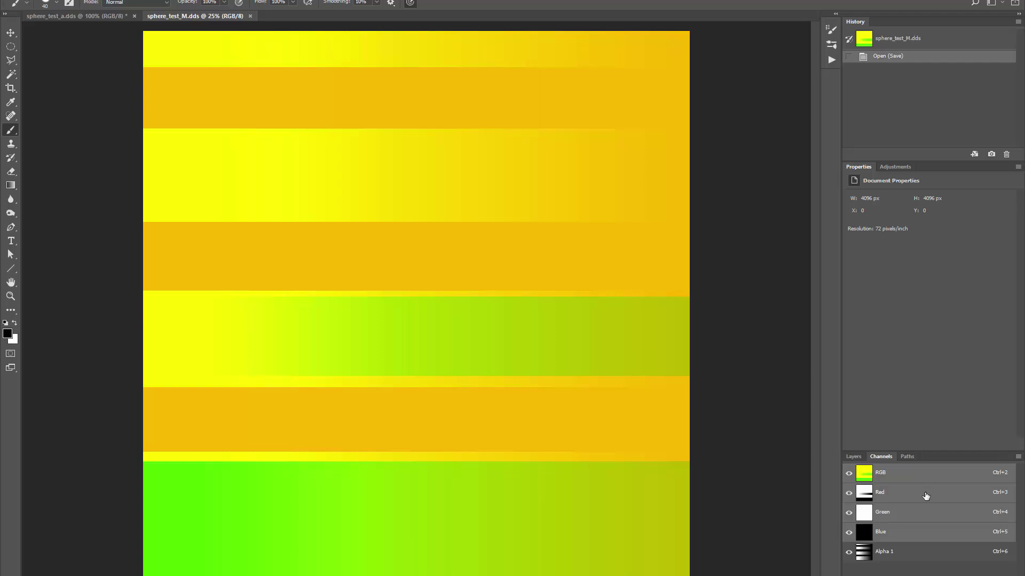
pyautogui.click(926, 496)
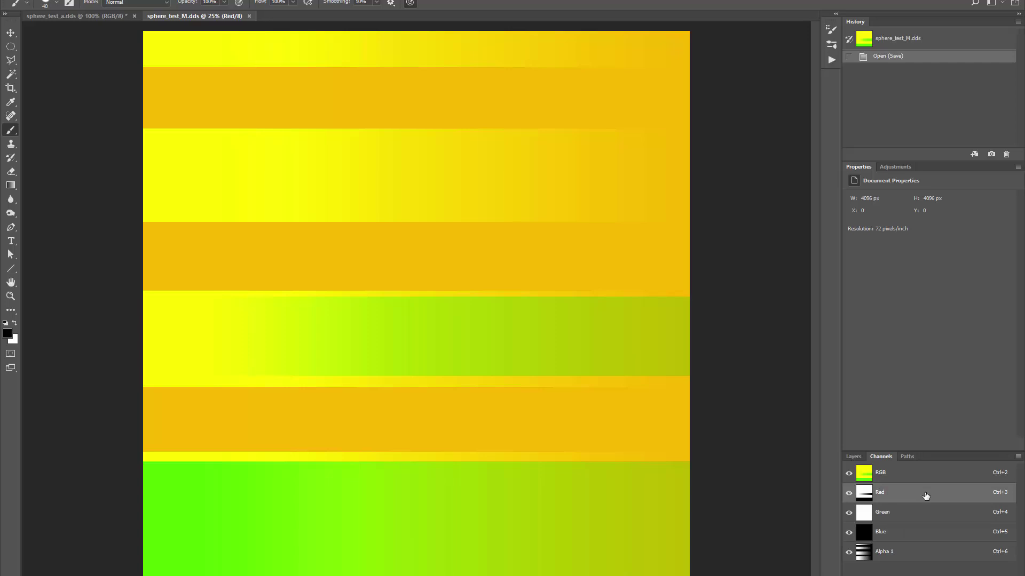
pyautogui.click(848, 473)
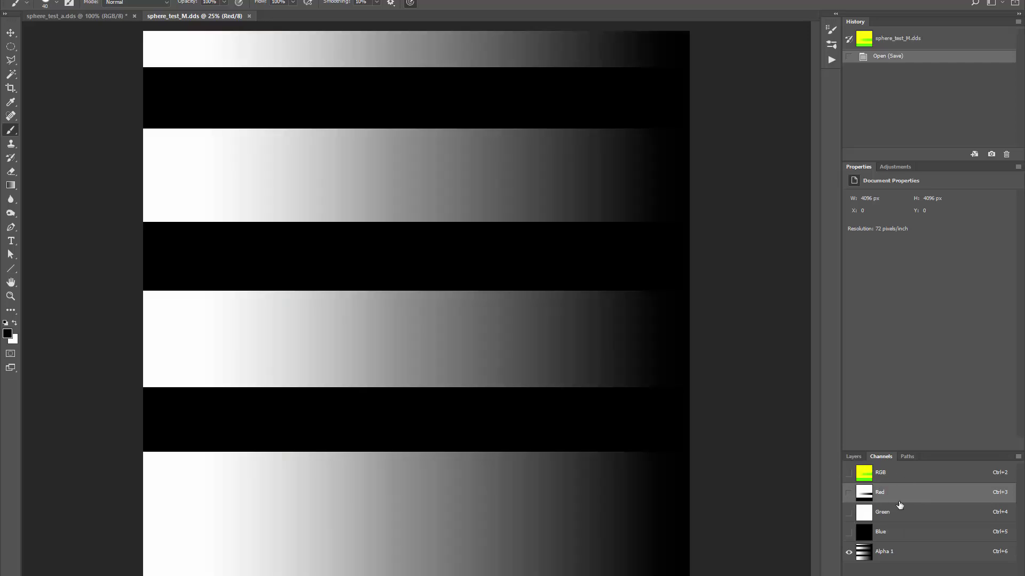
pyautogui.click(849, 493)
pyautogui.click(849, 552)
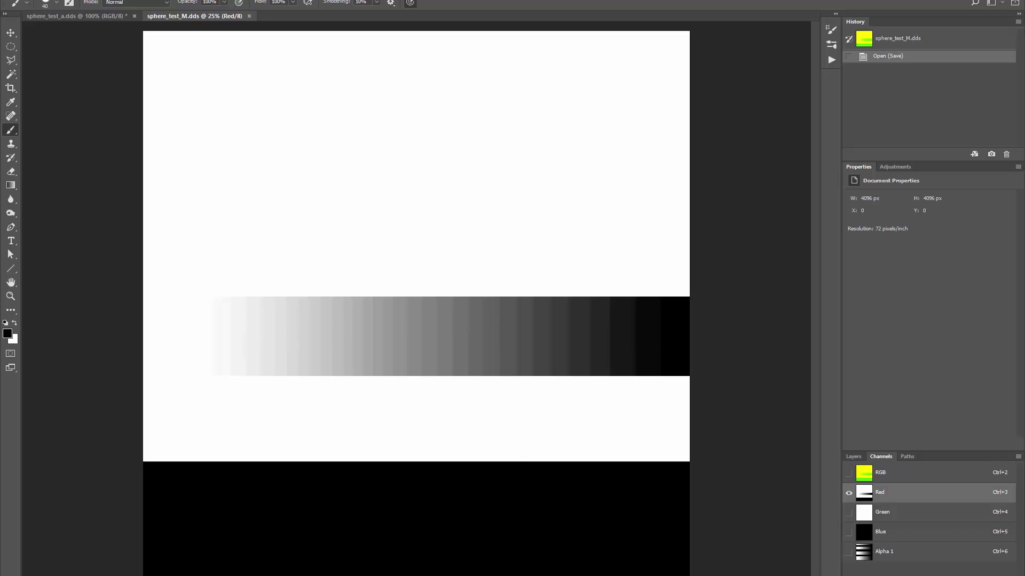
pyautogui.hotkey('alt', 'Tab')
pyautogui.moveTo(527, 288); pyautogui.dragTo(589, 302, button='middle')
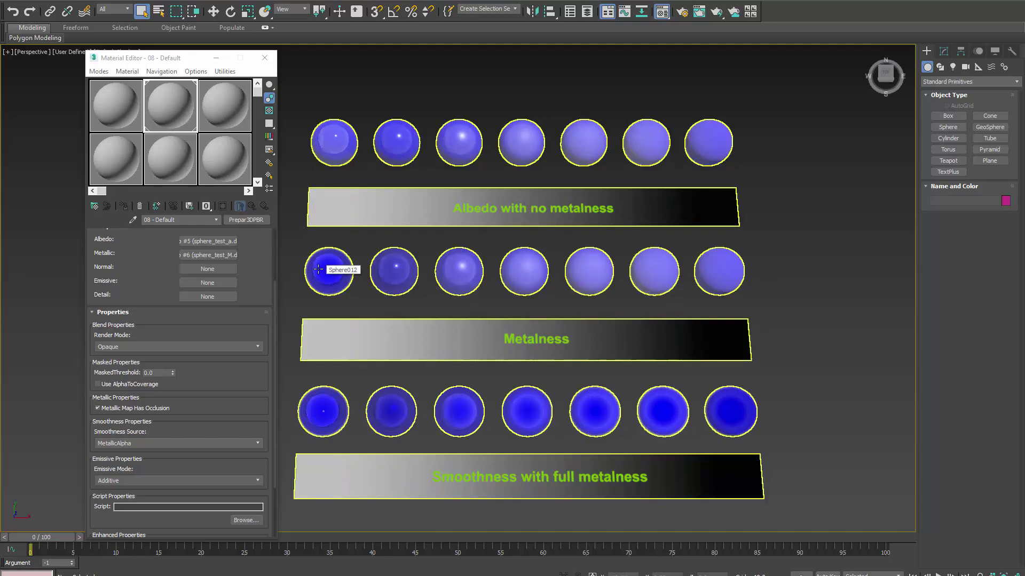
pyautogui.click(718, 303)
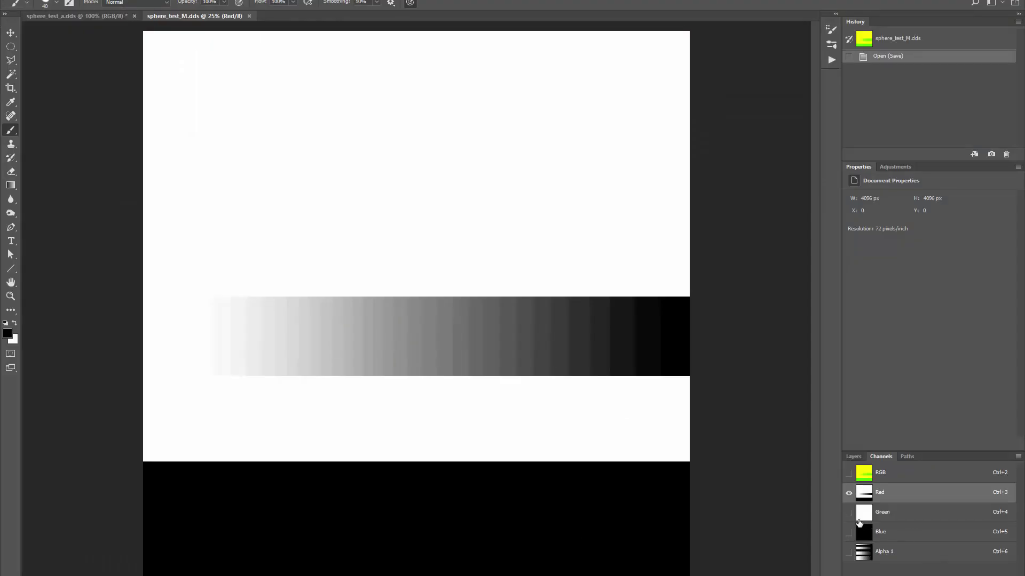
# - Switch to Photoshop and show only the green channel of sphere_test_M.dds
pyautogui.click(849, 513)
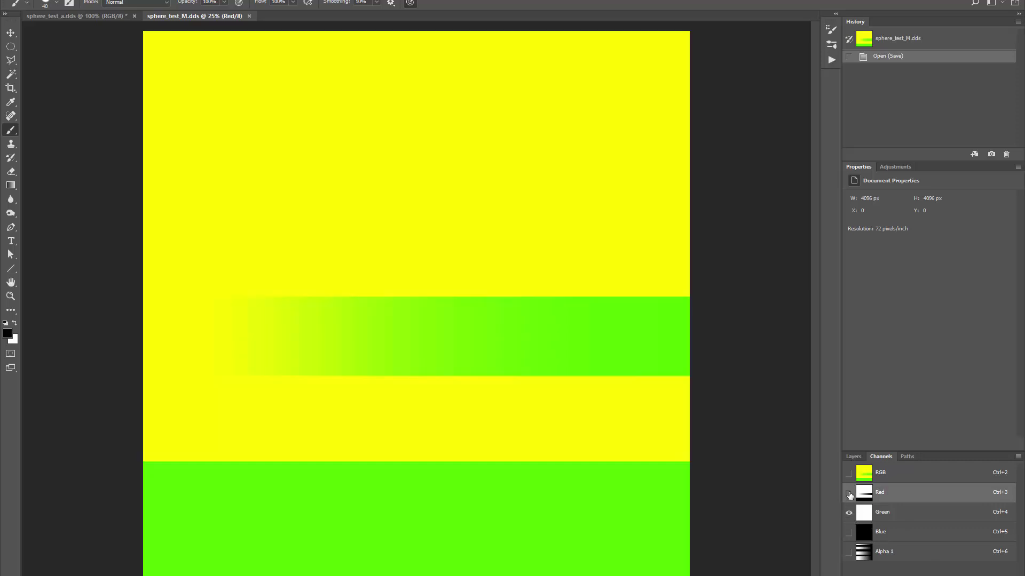
pyautogui.click(848, 493)
pyautogui.click(891, 513)
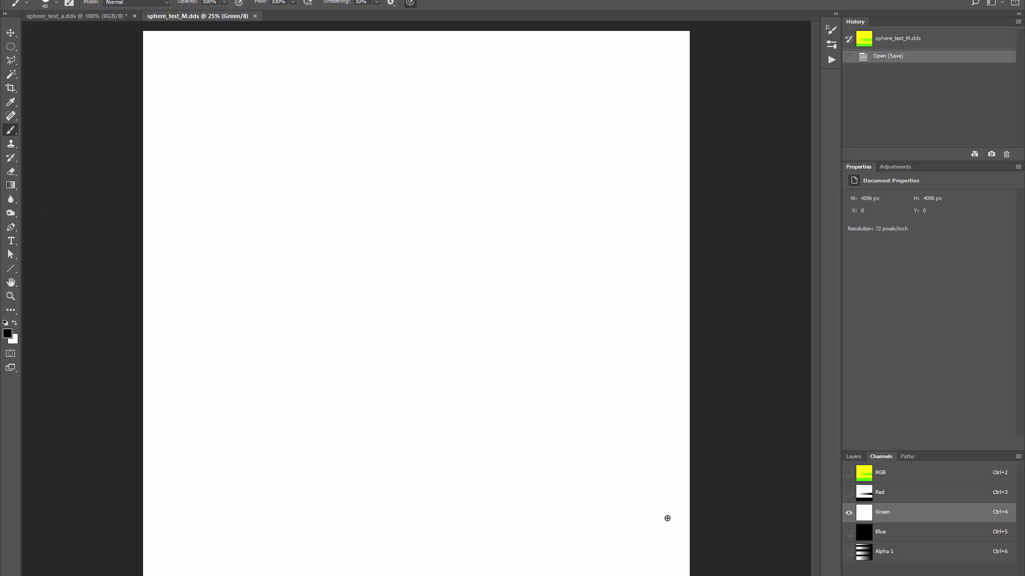
# - Paint a black stroke across the lower part of the green channel and save the DDS as Color + Alpha with BC3 8bpp (Linear) compression
pyautogui.moveTo(673, 508)
pyautogui.mouseDown()
pyautogui.moveTo(485, 497)
pyautogui.moveTo(185, 522)
pyautogui.mouseUp()
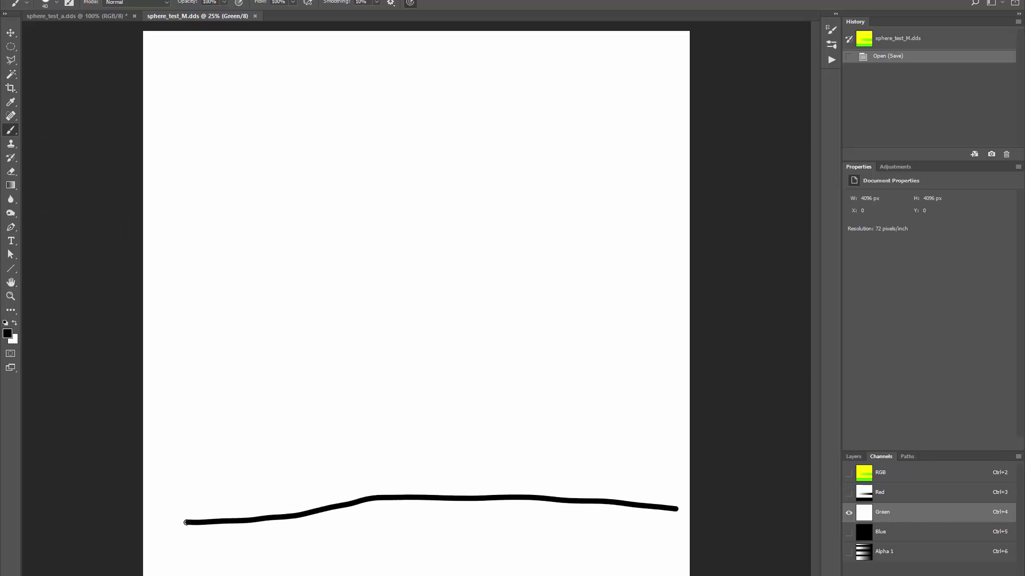
pyautogui.hotkey('ctrl', 's')
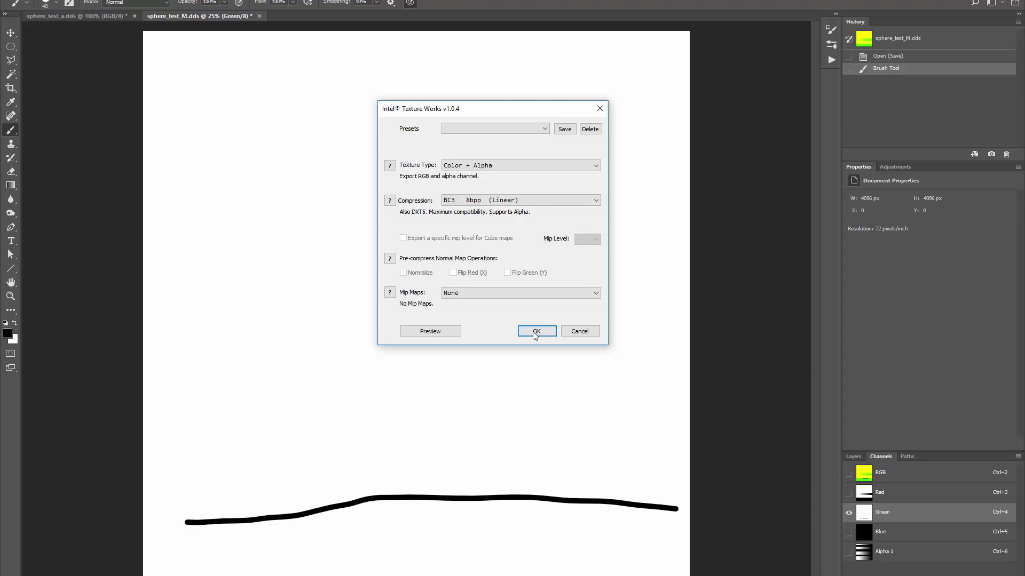
pyautogui.click(535, 332)
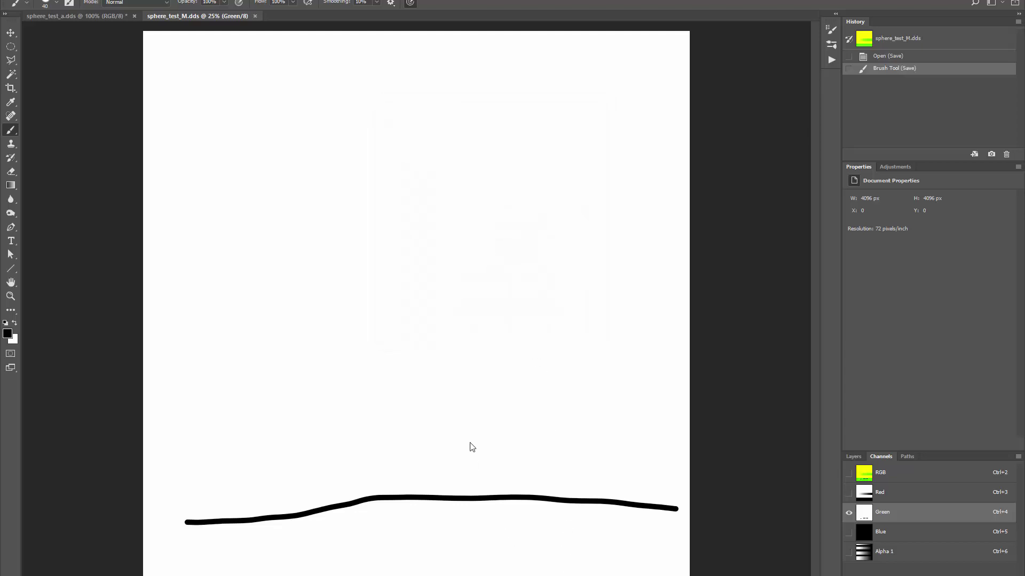
# - Switch to 3ds Max and examine up close how the green-channel stroke affects the Albedo with no metalness spheres
pyautogui.hotkey('alt', 'Tab')
pyautogui.moveTo(523, 323); pyautogui.dragTo(551, 380, button='middle')
pyautogui.keyDown('alt'); pyautogui.moveTo(439, 172); pyautogui.dragTo(450, 182, button='middle'); pyautogui.keyUp('alt')
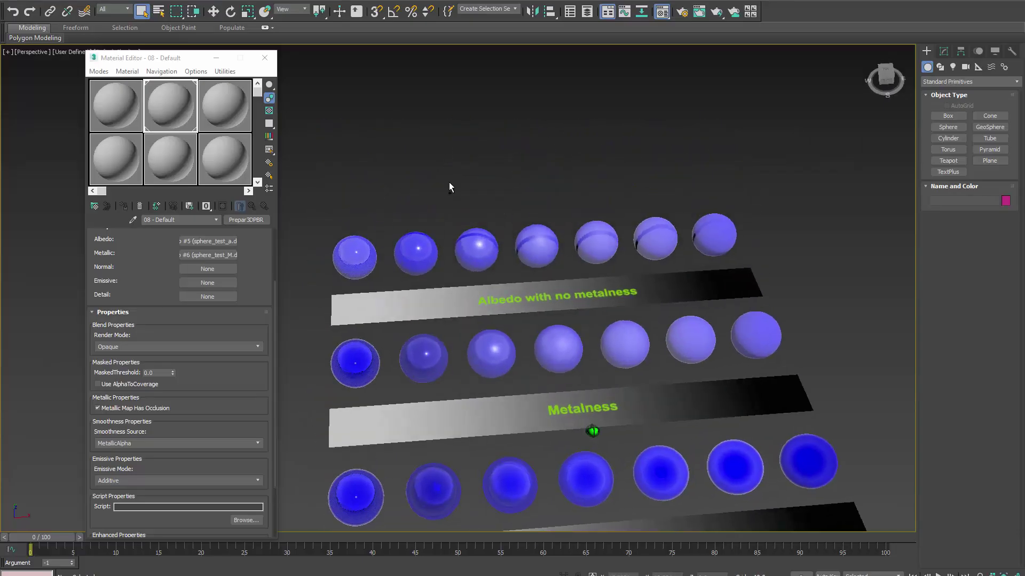
pyautogui.scroll(5, 455, 210)
pyautogui.moveTo(593, 334); pyautogui.dragTo(548, 326, button='middle')
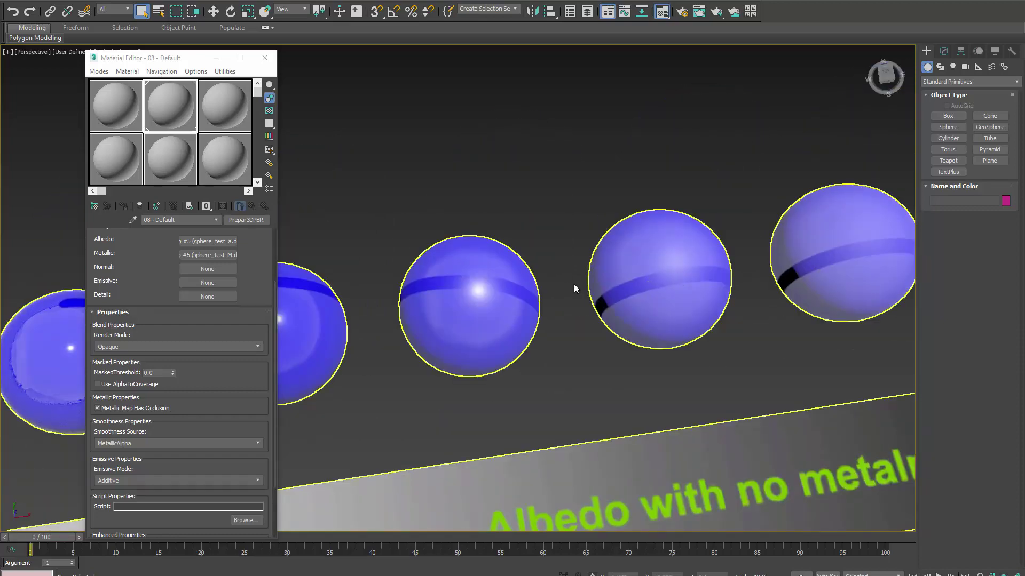
pyautogui.moveTo(406, 315); pyautogui.dragTo(605, 373, button='middle')
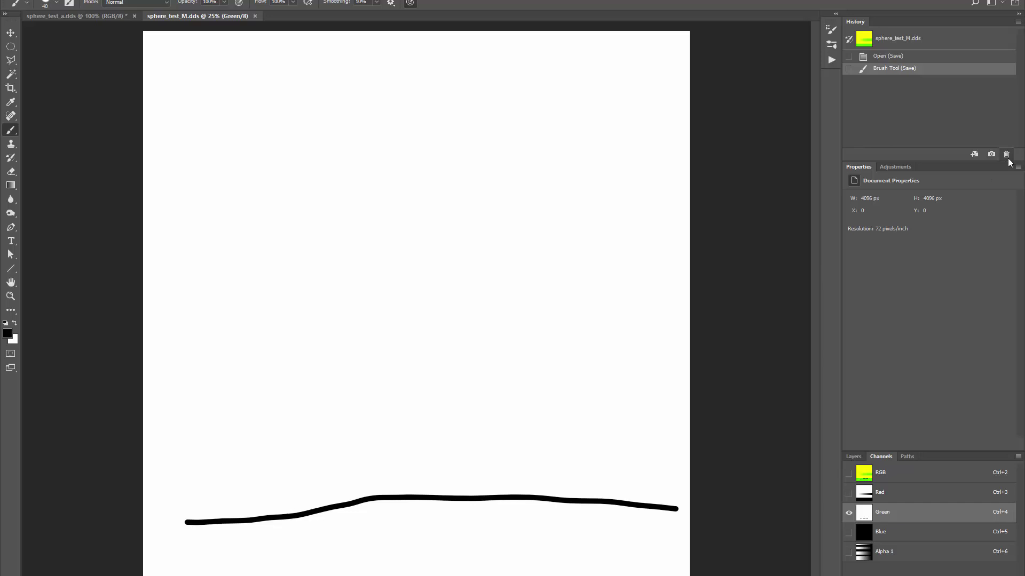
# - In Photoshop, undo the brush stroke in the green channel and view the blue channel
pyautogui.hotkey('ctrl', 'z')
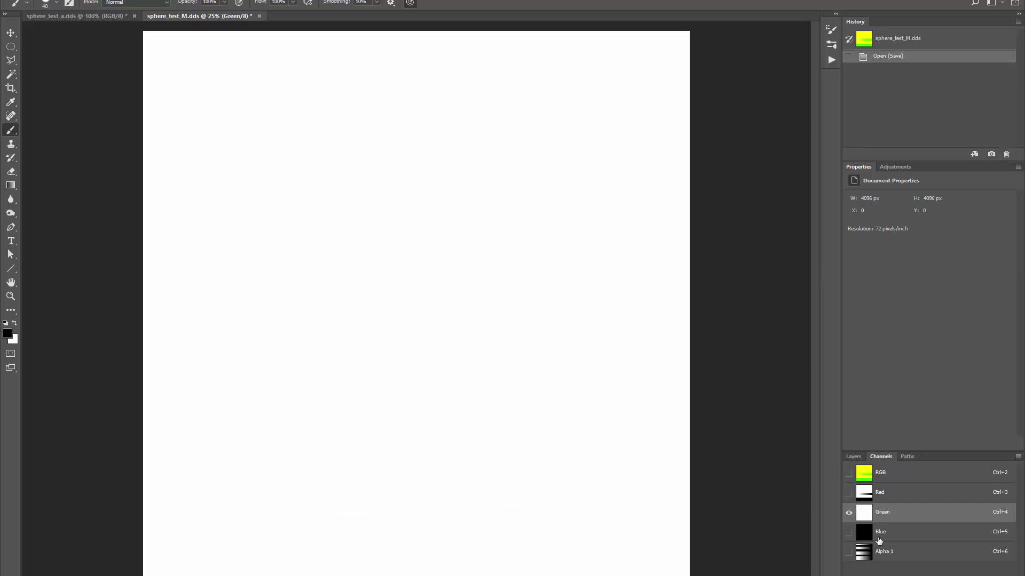
pyautogui.click(904, 538)
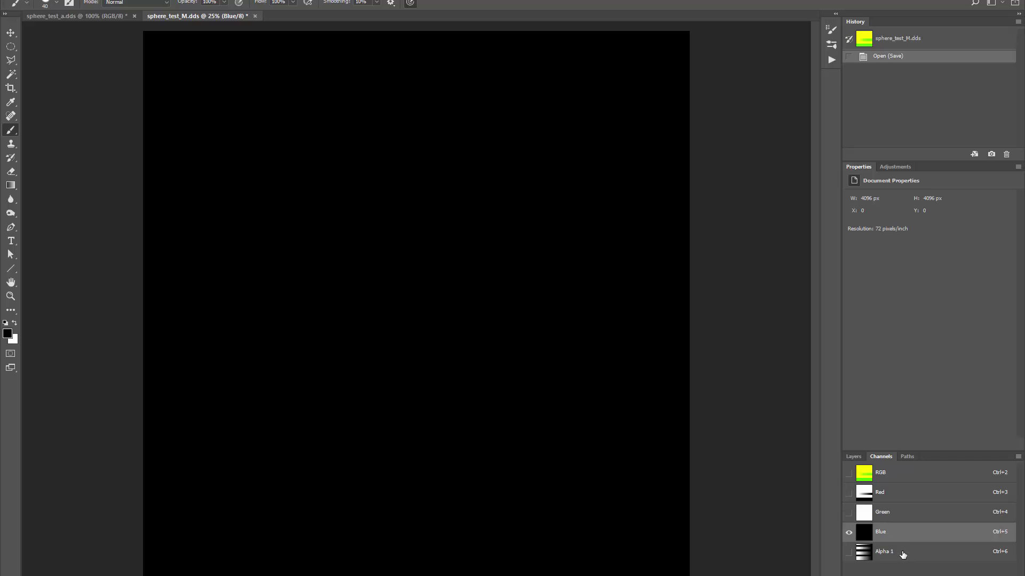
# - Paint a black spiral on the Alpha 1 channel's lowest gradient with an enlarged soft round brush, and save the DDS as Color + Alpha, BC3 8bpp (Linear)
pyautogui.click(902, 556)
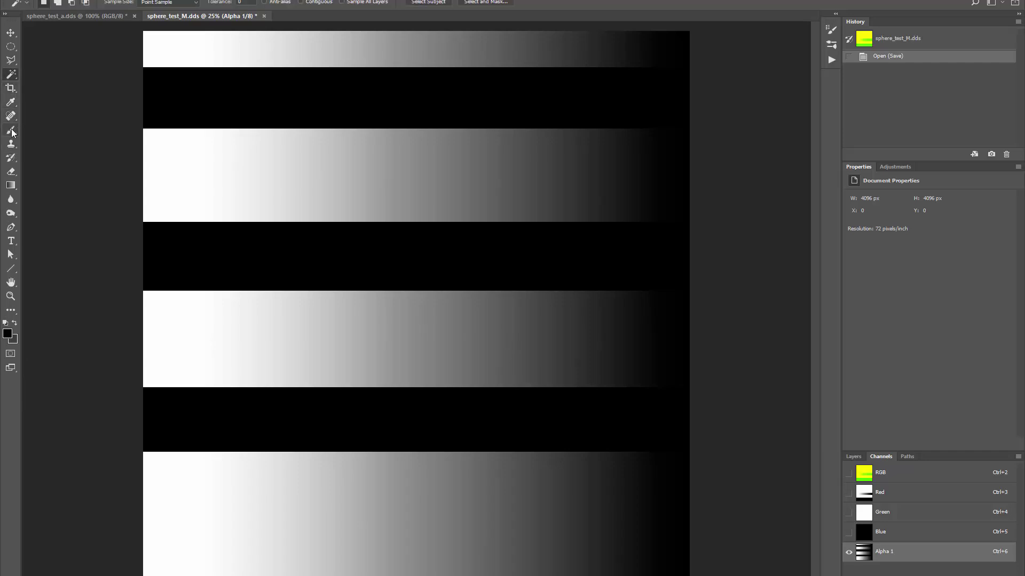
pyautogui.click(46, 5)
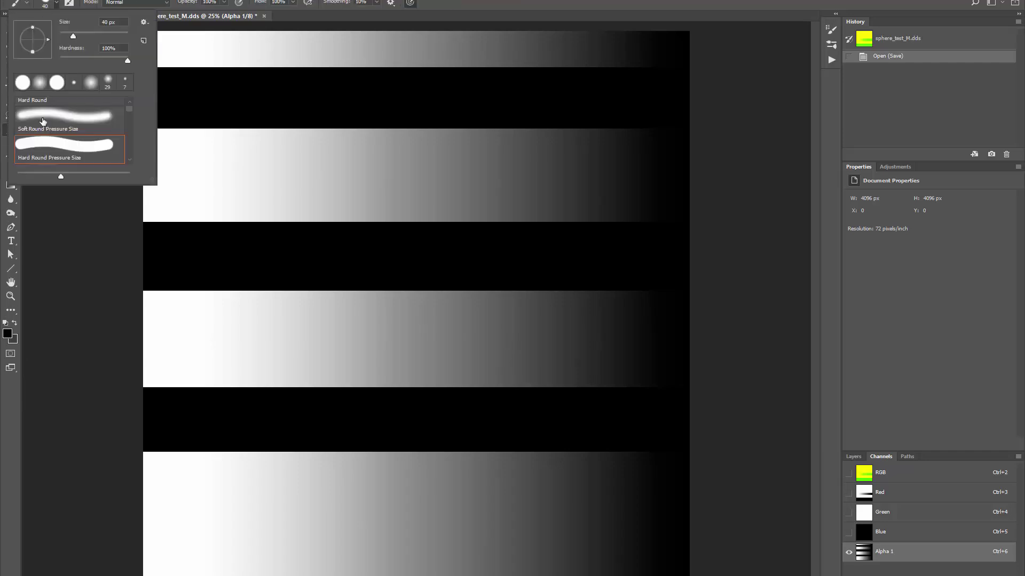
pyautogui.click(40, 84)
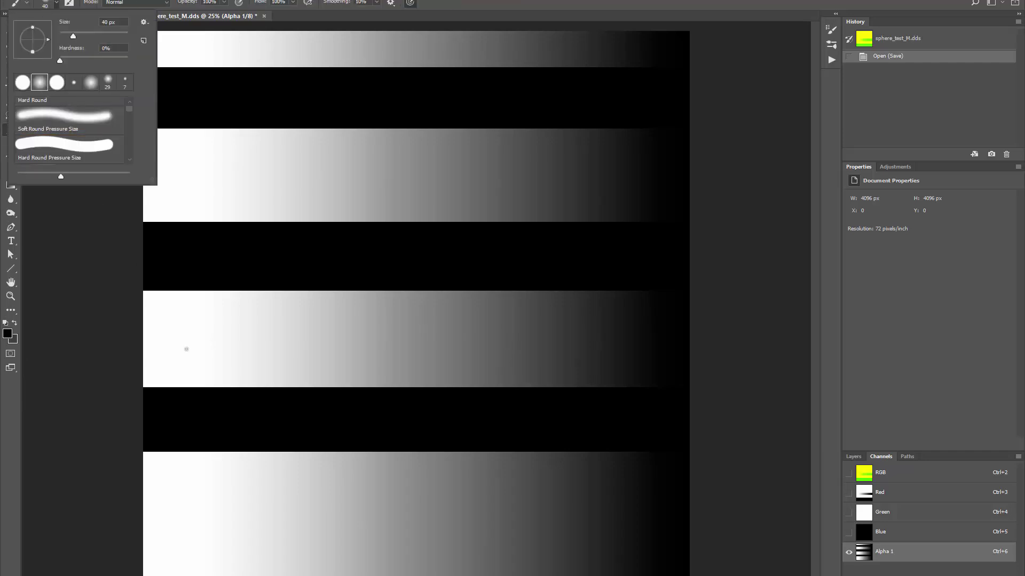
pyautogui.click(83, 36)
pyautogui.moveTo(199, 519)
pyautogui.mouseDown()
pyautogui.moveTo(186, 534)
pyautogui.moveTo(208, 498)
pyautogui.moveTo(207, 546)
pyautogui.moveTo(160, 487)
pyautogui.moveTo(172, 543)
pyautogui.mouseUp()
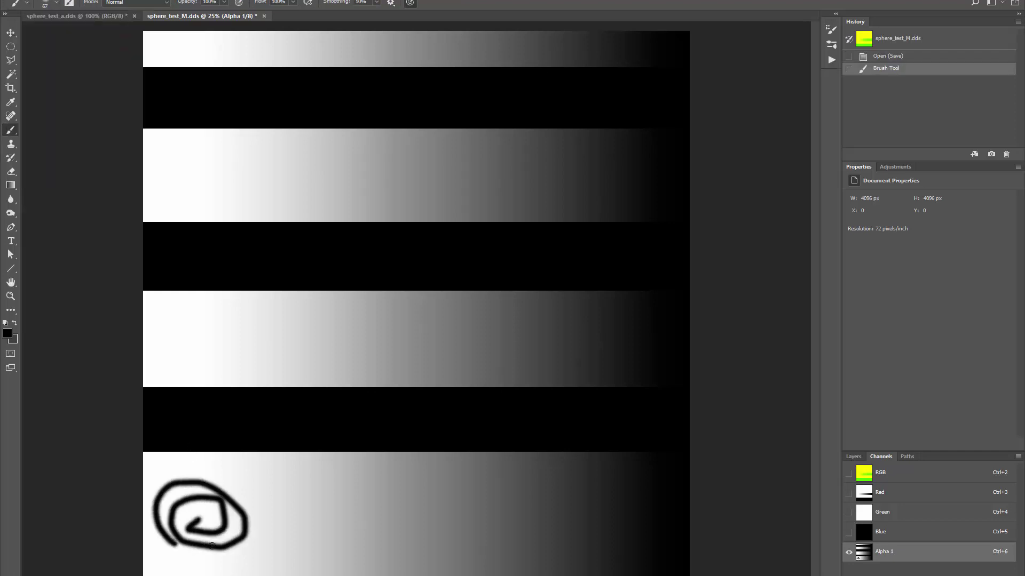
pyautogui.hotkey('ctrl', 's')
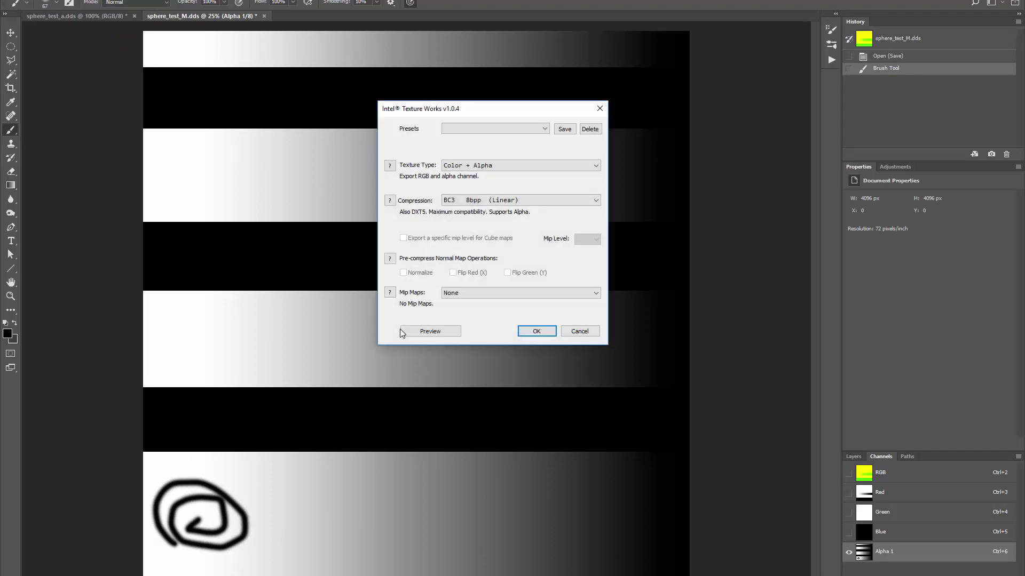
pyautogui.click(547, 334)
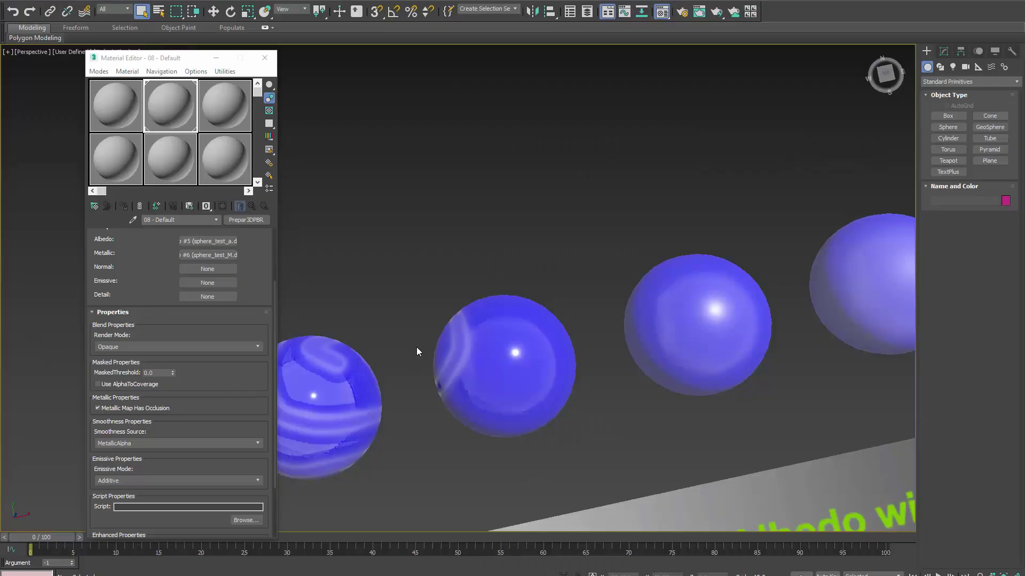
# - Examine in 3ds Max how the alpha-channel spiral changes the smoothness of the first Albedo with no metalness spheres, from close up and further away
pyautogui.moveTo(416, 347); pyautogui.dragTo(469, 230, button='middle')
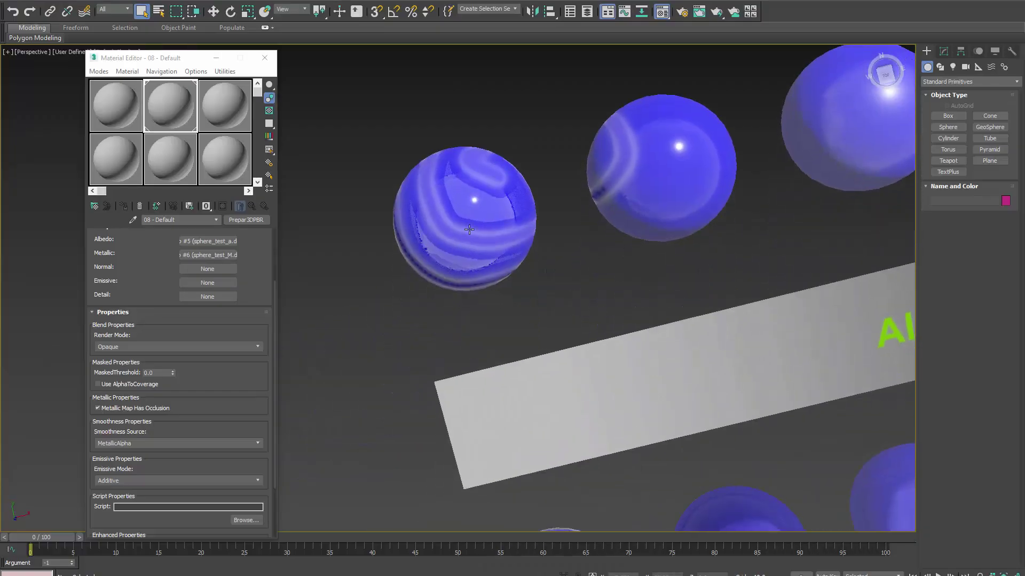
pyautogui.scroll(3, 469, 229)
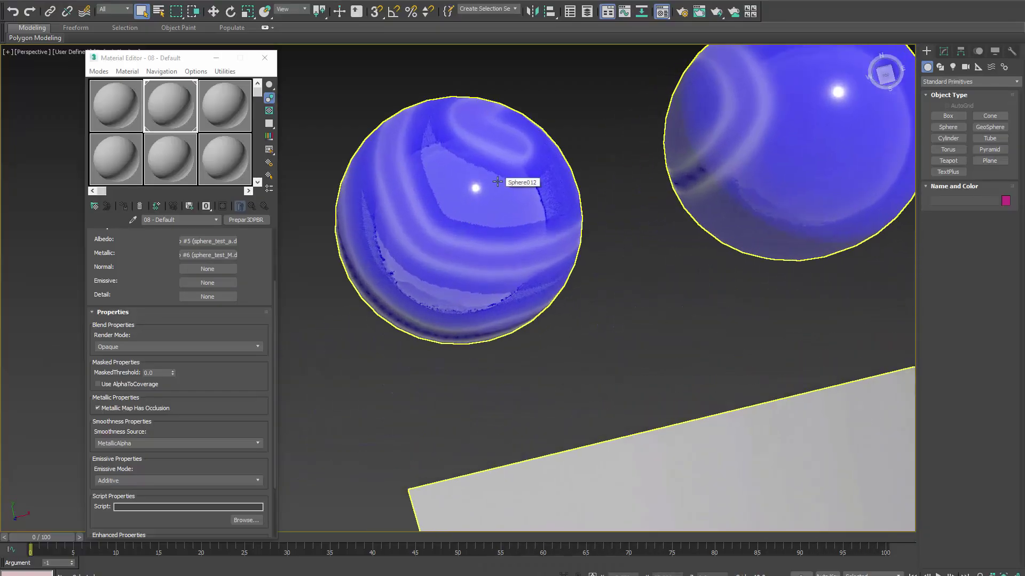
pyautogui.moveTo(588, 302); pyautogui.dragTo(572, 322, button='middle')
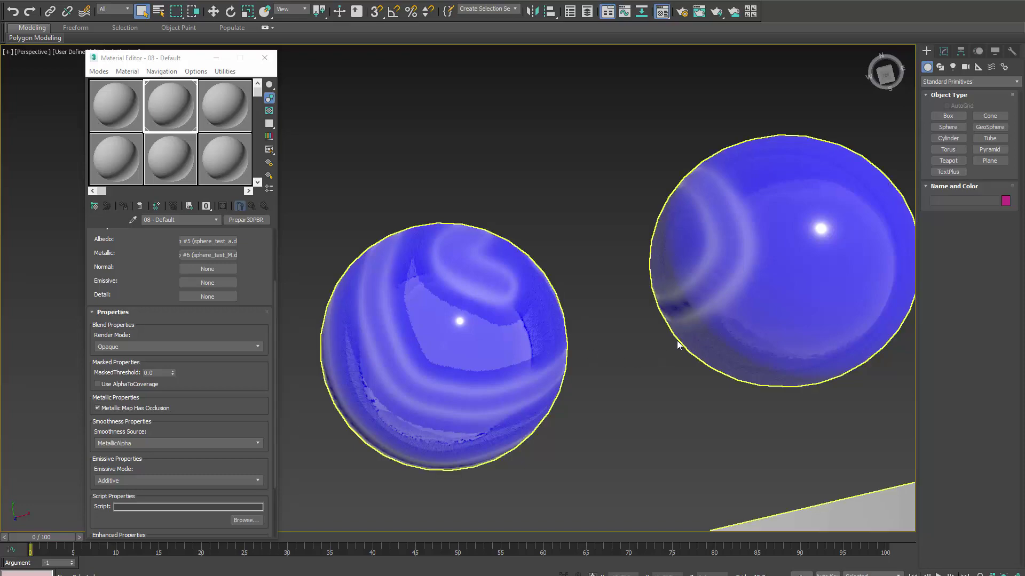
pyautogui.scroll(-3, 669, 320)
pyautogui.keyDown('alt'); pyautogui.moveTo(689, 400); pyautogui.dragTo(682, 373, button='middle'); pyautogui.keyUp('alt')
pyautogui.scroll(-4, 681, 373)
pyautogui.keyDown('alt'); pyautogui.moveTo(690, 512); pyautogui.dragTo(493, 123, button='middle'); pyautogui.keyUp('alt')
pyautogui.scroll(3, 539, 197)
pyautogui.scroll(-3, 540, 197)
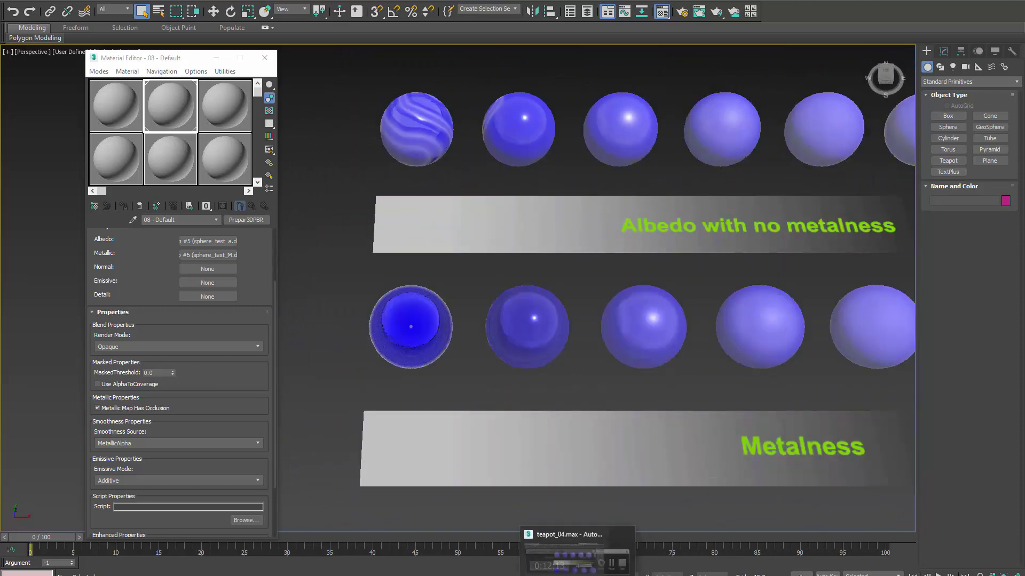
pyautogui.moveTo(562, 575)
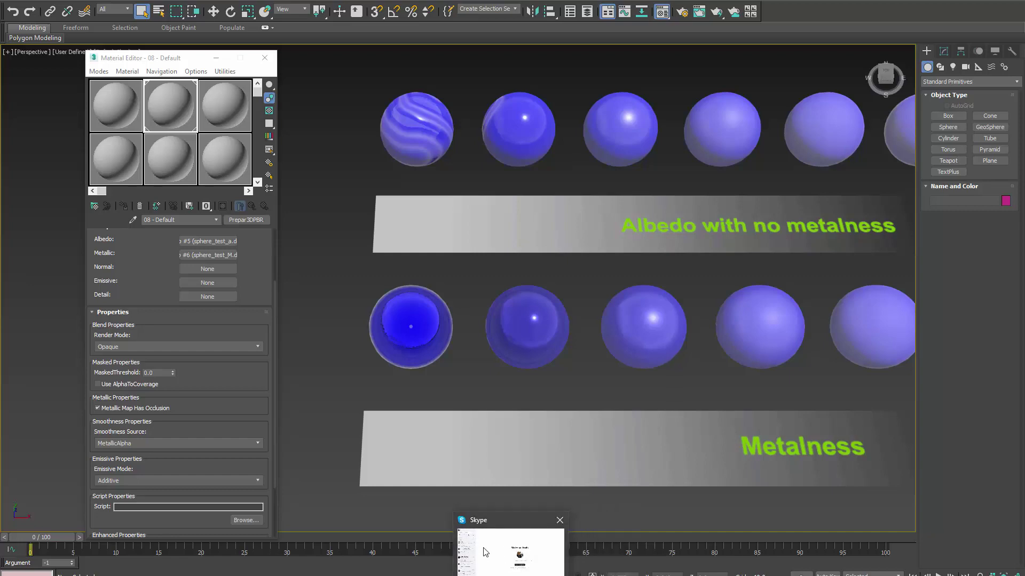
# - Switch to Prepar3D and look around the aircraft's virtual cockpit, from the instrument panel to the doors and floor
pyautogui.moveTo(497, 574)
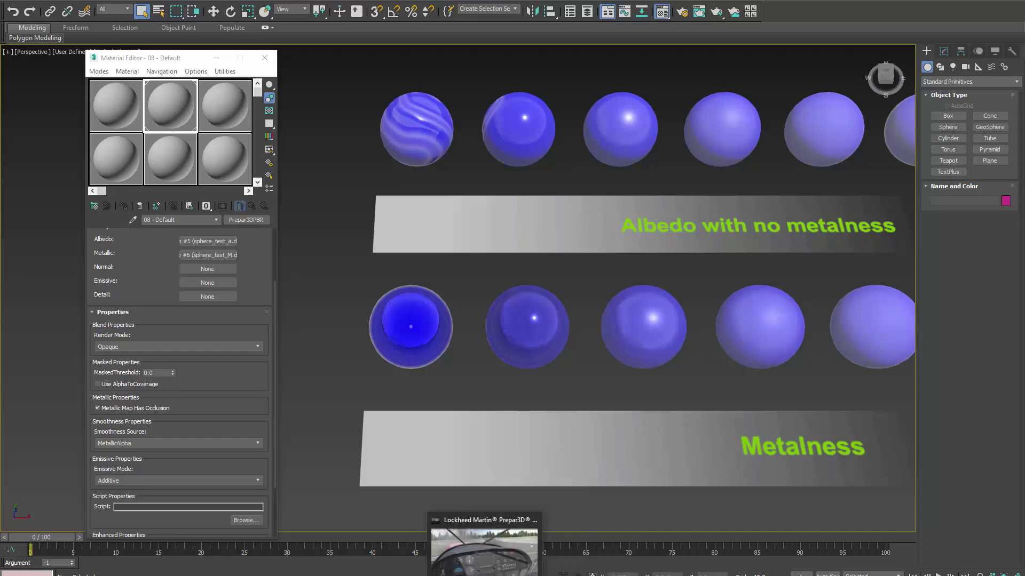
pyautogui.click(484, 547)
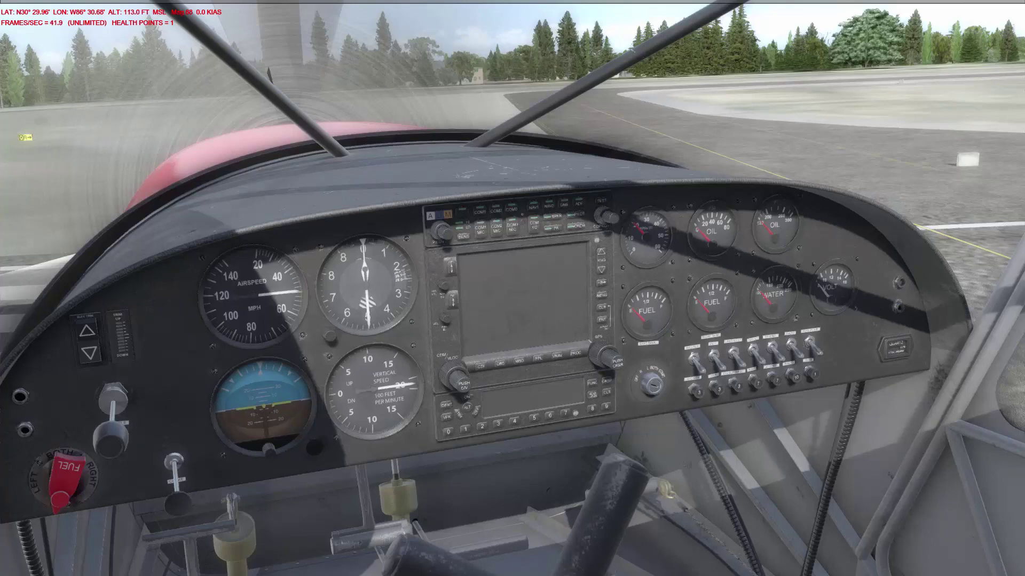
pyautogui.press('shift+KP_6')
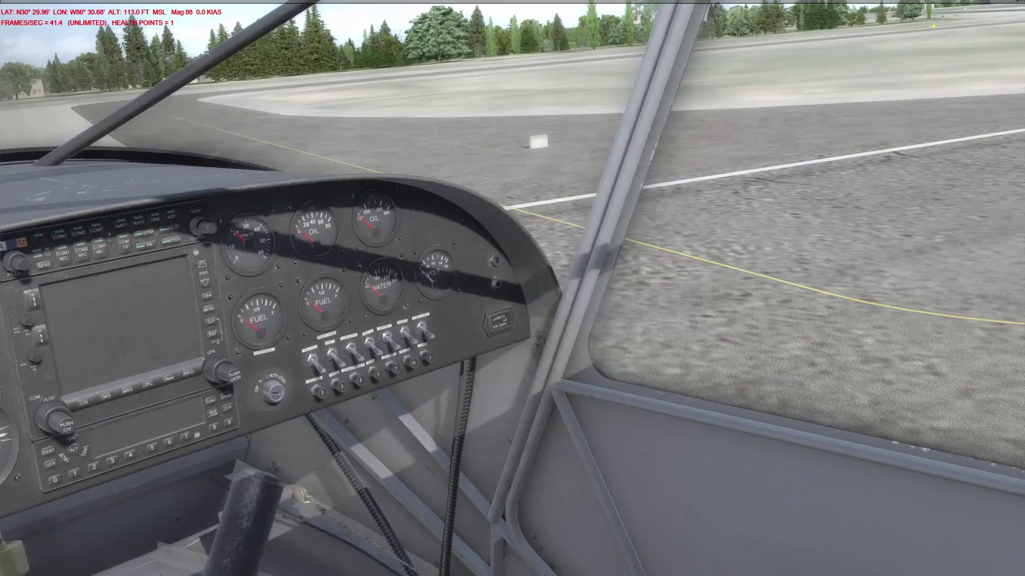
pyautogui.press('shift+KP_4')
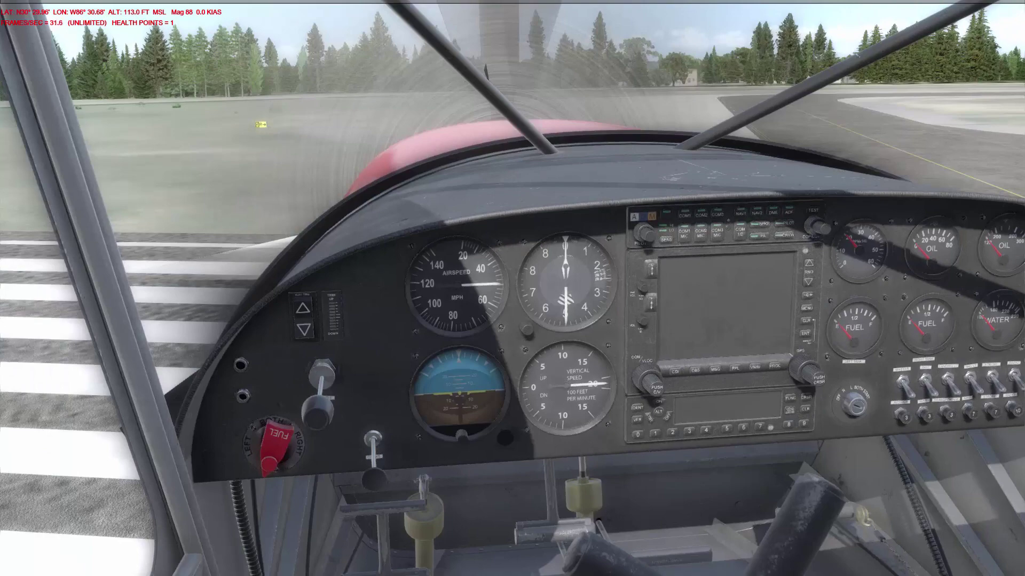
pyautogui.press('shift+KP_2')
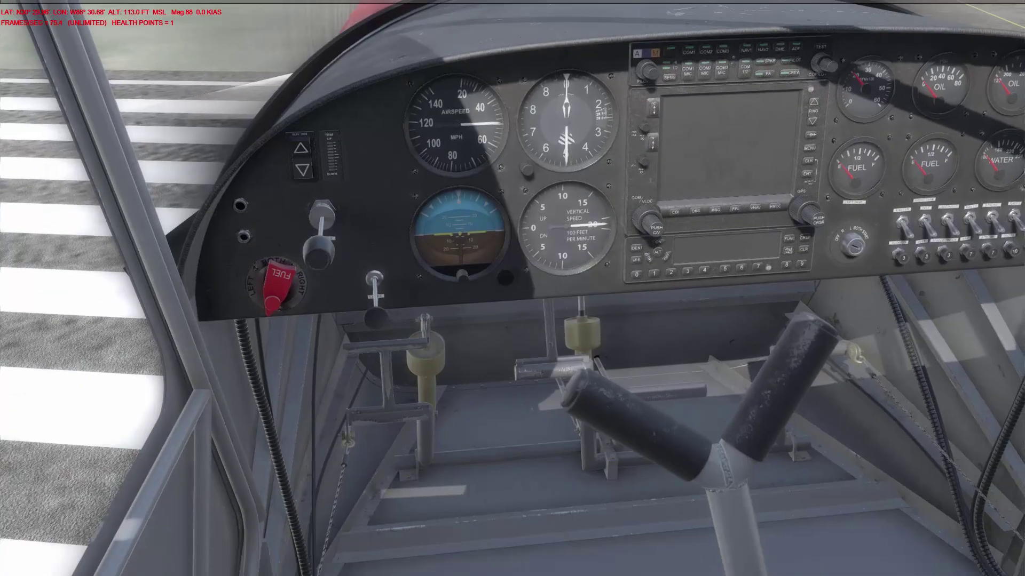
pyautogui.press('shift+KP_6')
pyautogui.press('shift+KP_8')
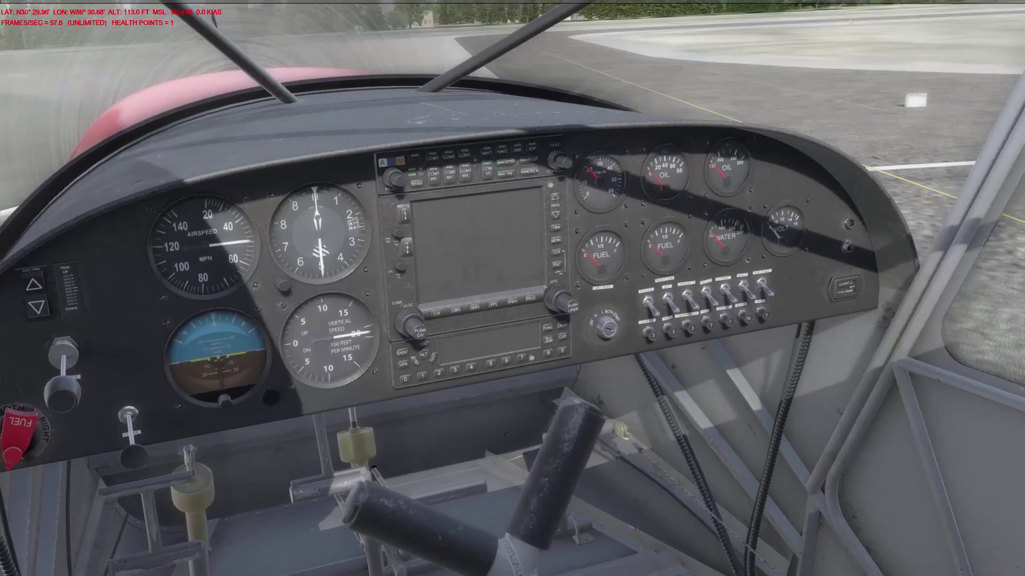
pyautogui.press('shift+KP_8')
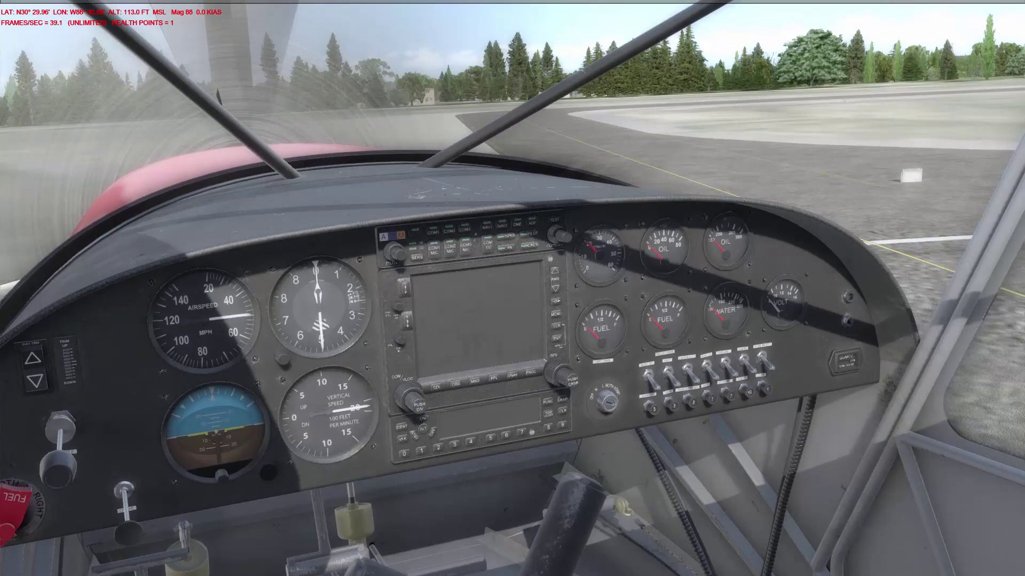
# - Examine the PBR materials of the fuel, oil, water and volt gauges and the toggle switches up close, and the flight instruments
pyautogui.press('=')
pyautogui.press('=')
pyautogui.press('=')
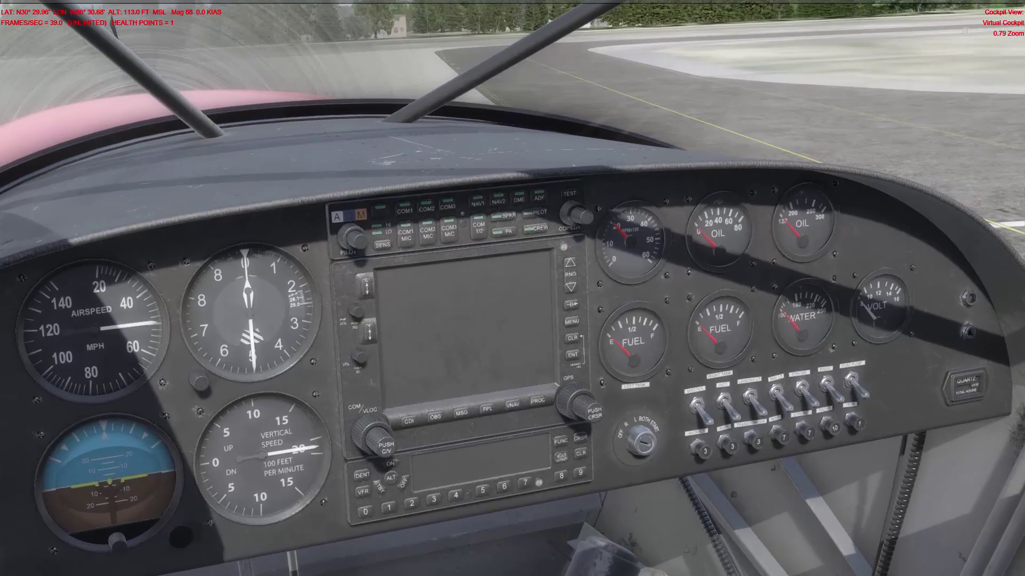
pyautogui.press('shift+KP_3')
pyautogui.press('shift+KP_8')
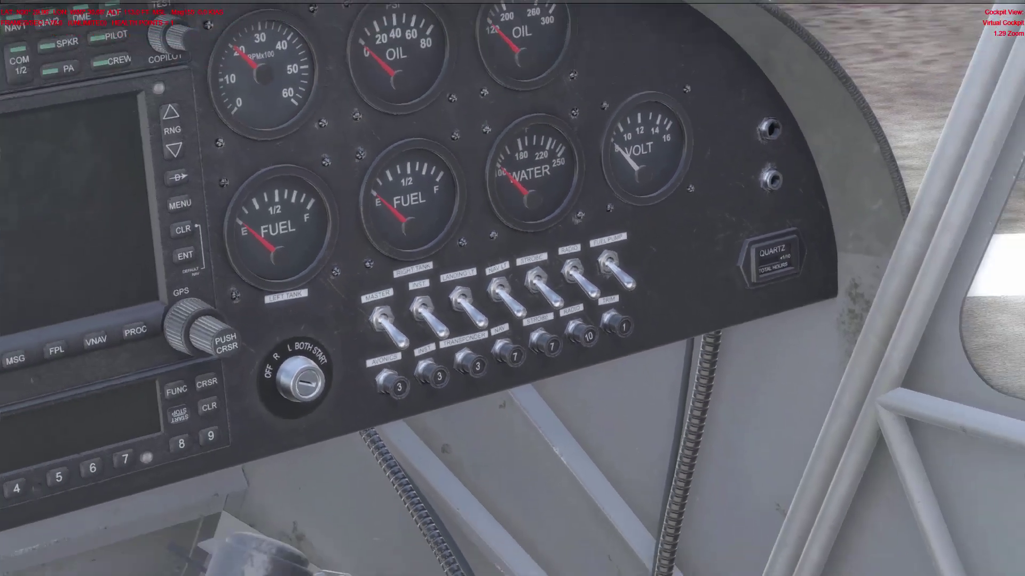
pyautogui.press('-')
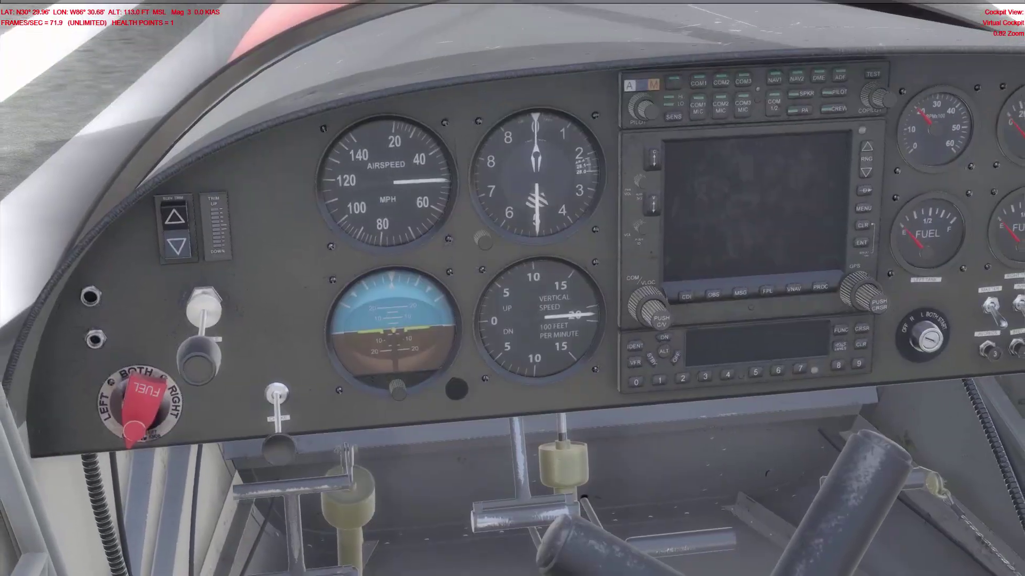
# - Inspect the rear cabin wall and seat, and view the wing undersides and struts through the side windows
pyautogui.press('space')
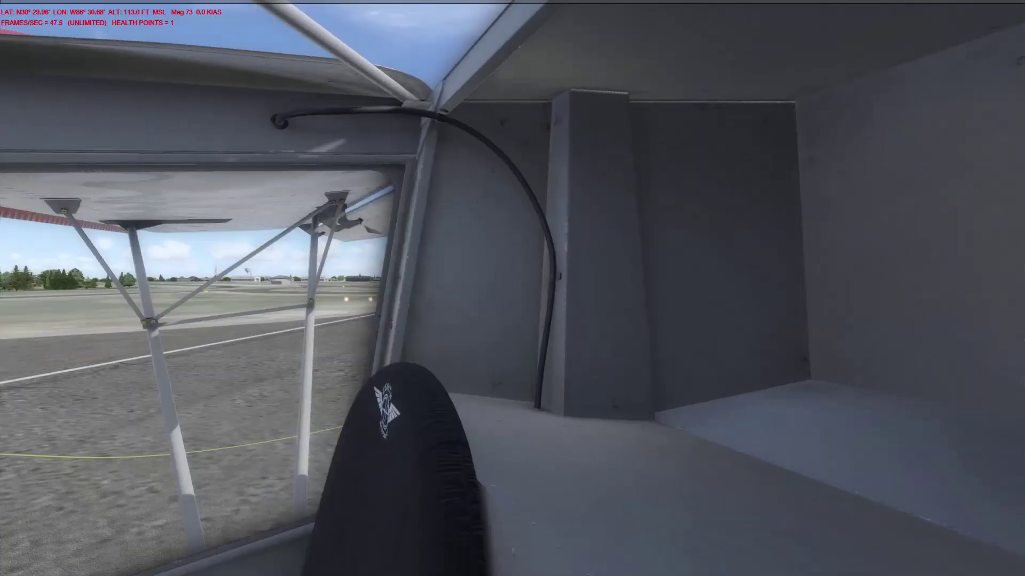
pyautogui.press('a')
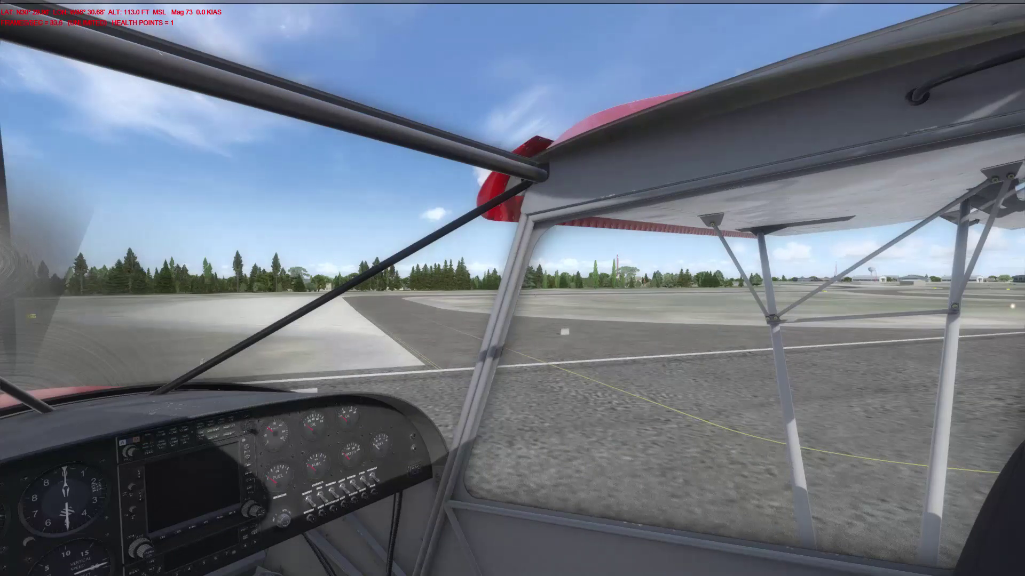
pyautogui.press('a')
pyautogui.press('a')
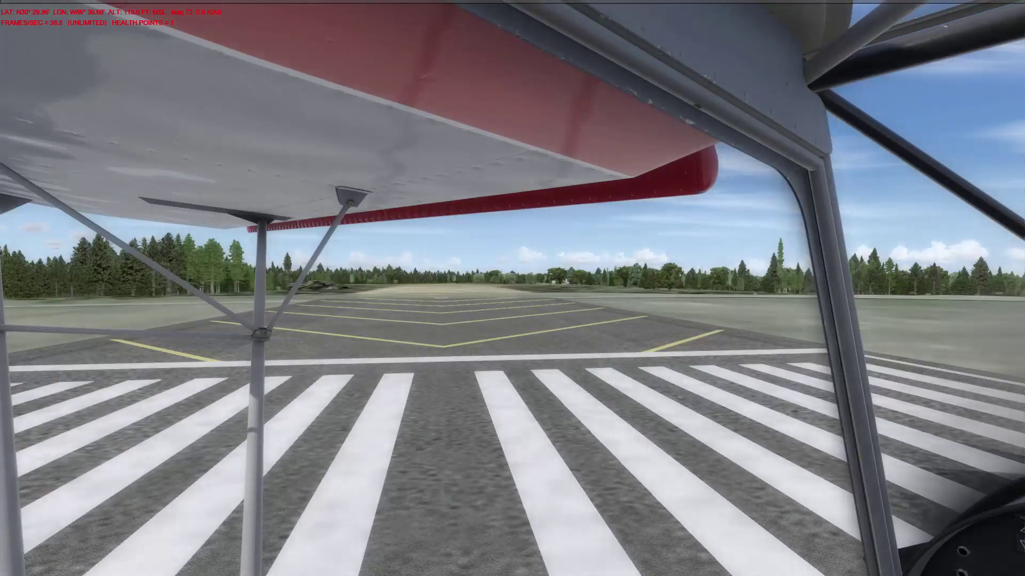
# - Examine the surface wear on the altimeter, GPS screen, attitude indicator, fuel selector and rudder pedals up close
pyautogui.hotkey('ctrl', 'shift', 'Left')
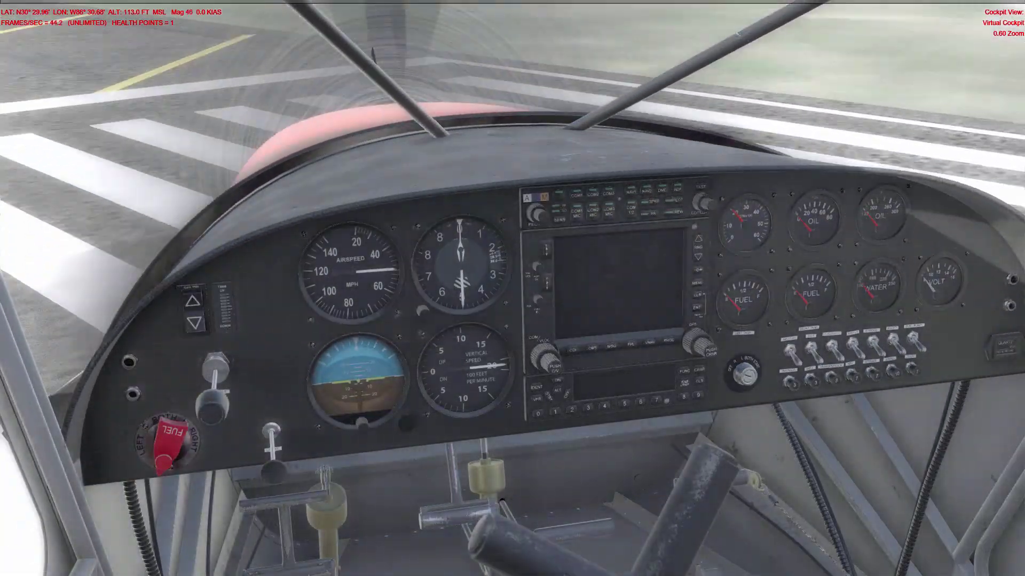
pyautogui.press('=')
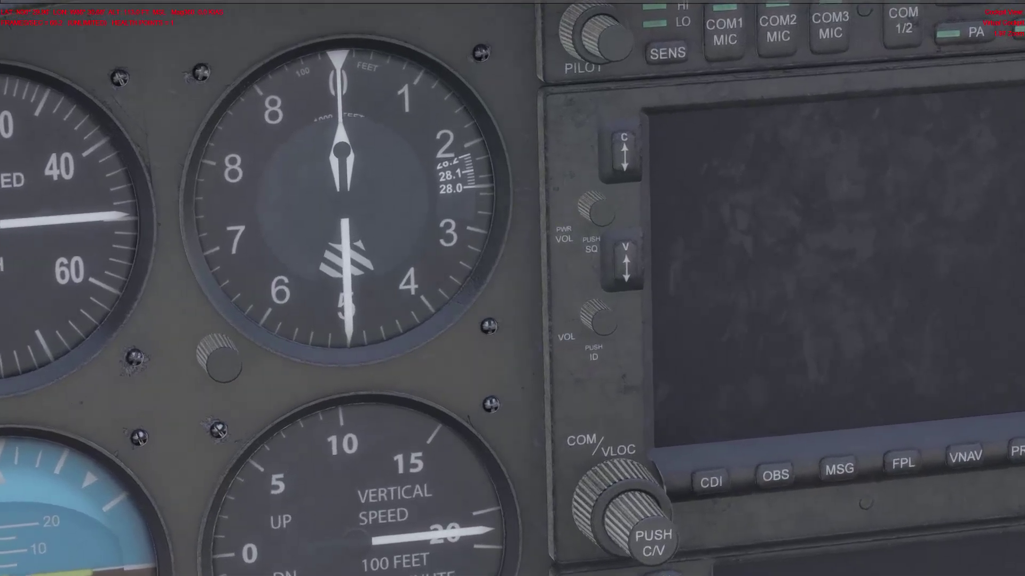
pyautogui.hotkey('ctrl', 'shift', 'BackSpace')
pyautogui.hotkey('shift', 'BackSpace')
pyautogui.press('-')
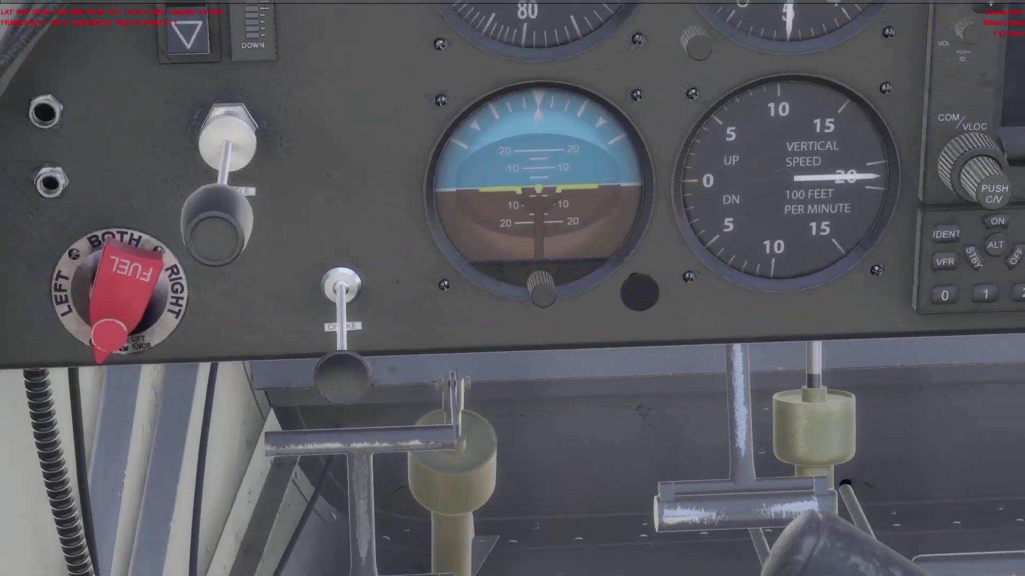
# - Inspect the control yoke, cockpit floor and full instrument panel, and the right door frame and window
pyautogui.hotkey('ctrl', 'shift', 'Return')
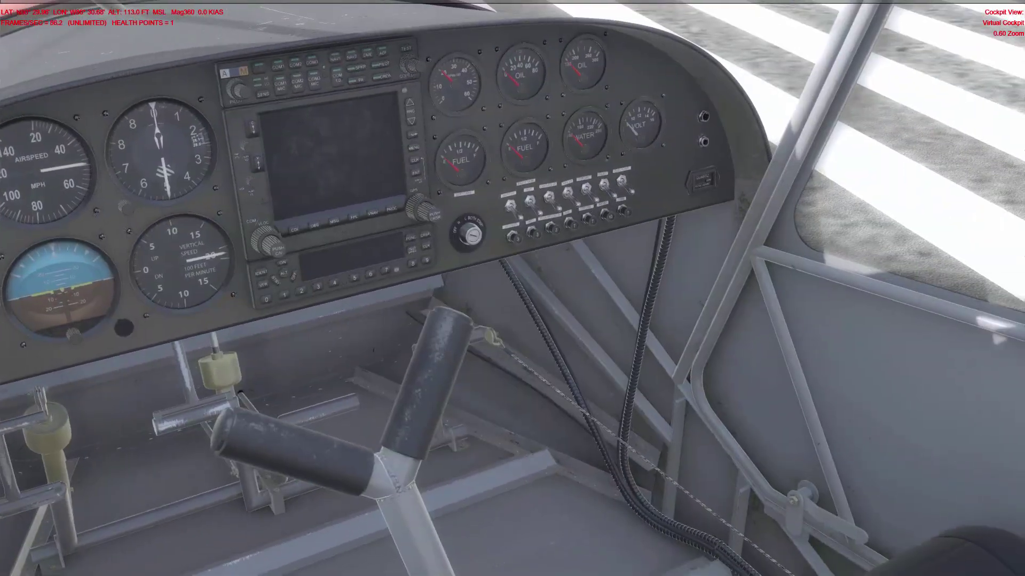
pyautogui.hotkey('shift', 'BackSpace')
pyautogui.hotkey('shift', 'BackSpace')
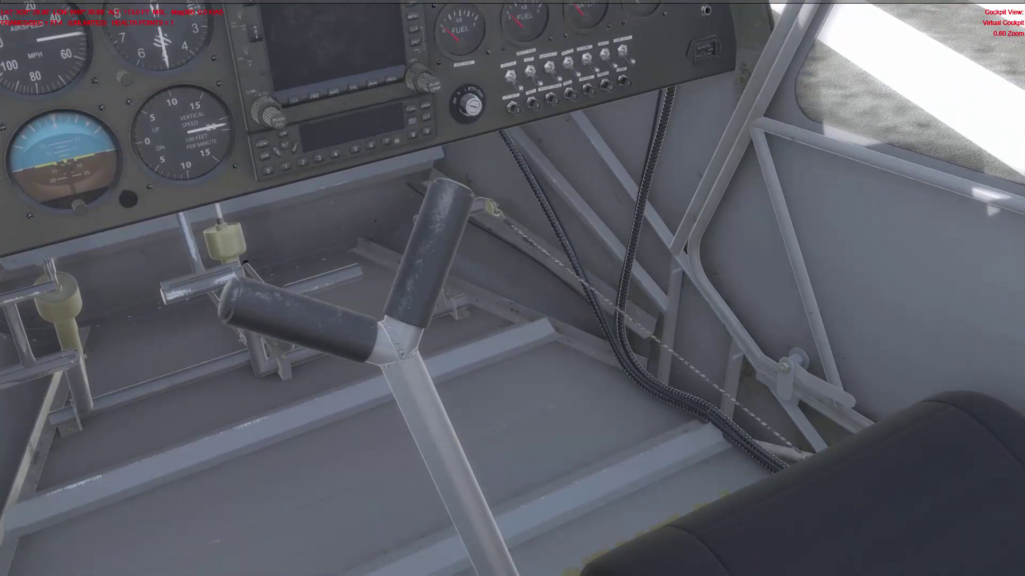
pyautogui.hotkey('ctrl', 'shift', 'BackSpace')
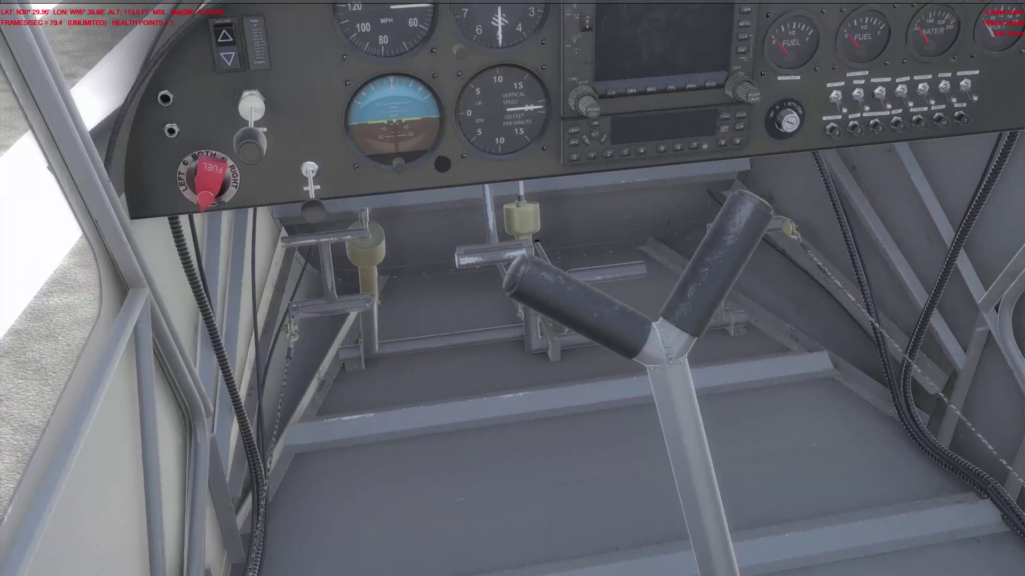
pyautogui.hotkey('shift', 'Return')
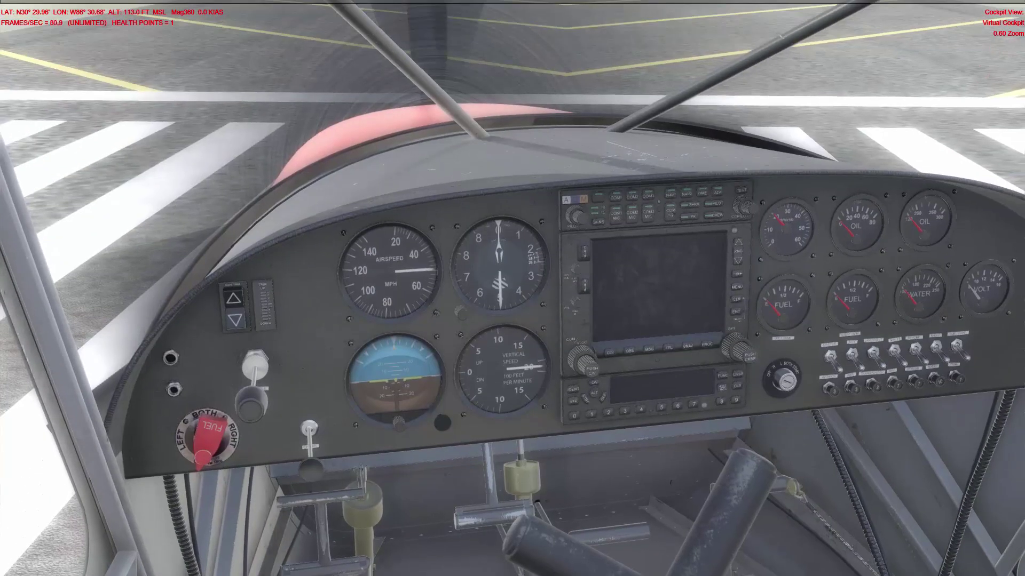
pyautogui.hotkey('ctrl', 'shift', 'Return')
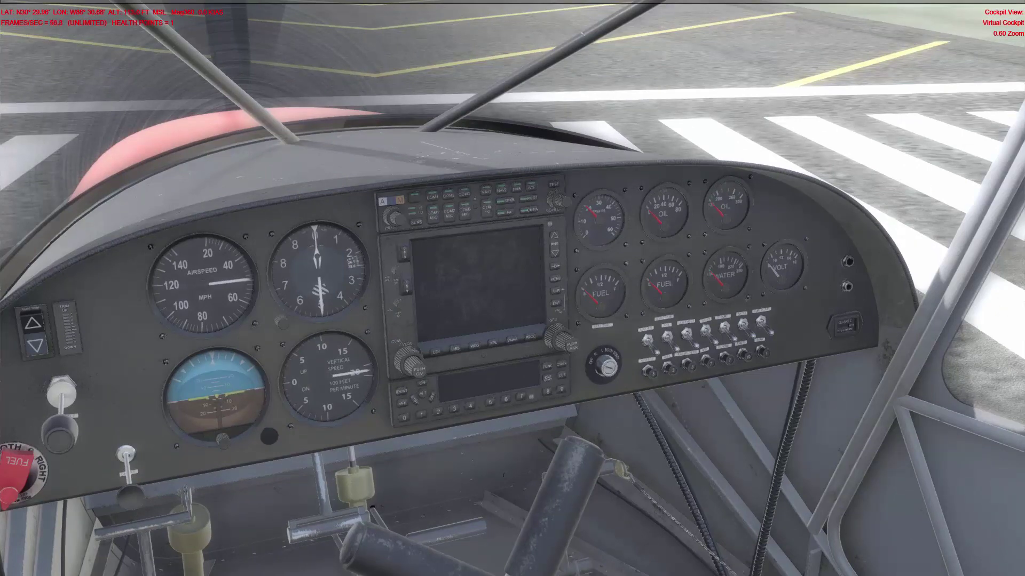
pyautogui.press('KP_6')
pyautogui.press('KP_6')
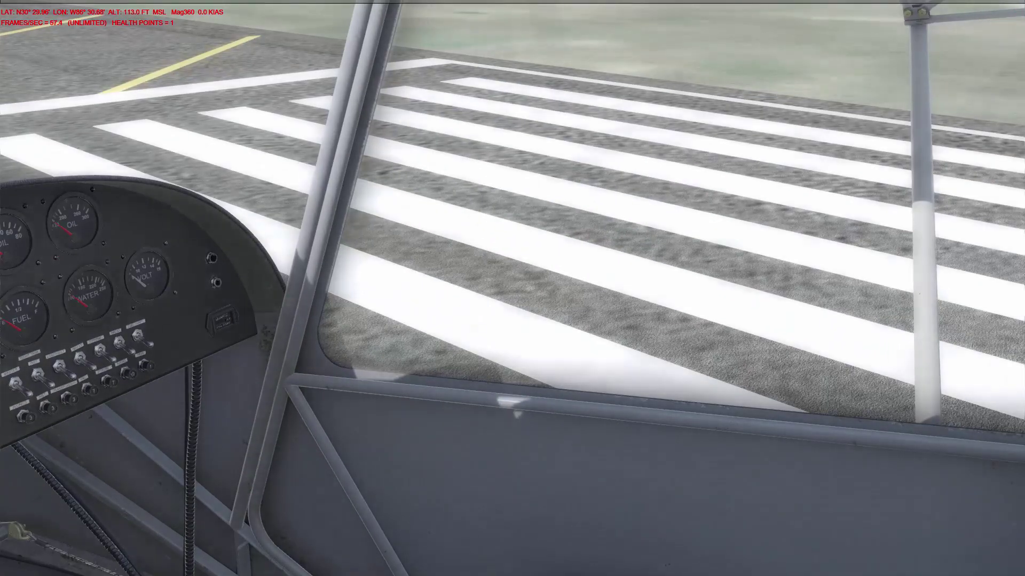